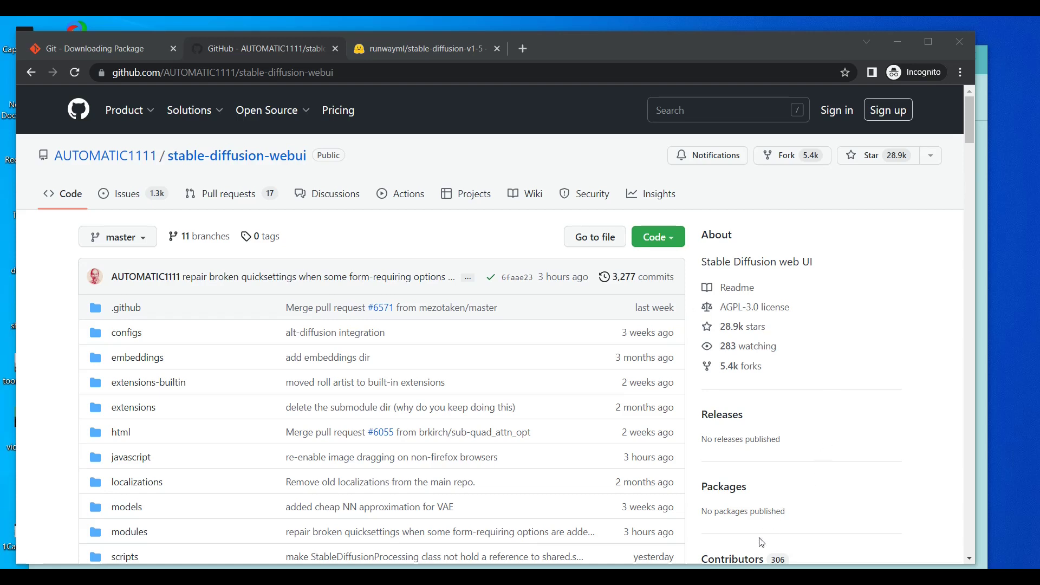
Open the stable diffusion.txt notes in Notepad and highlight the Git for Windows download link.
{"action": "mouse_move", "coordinate": [719, 577]}
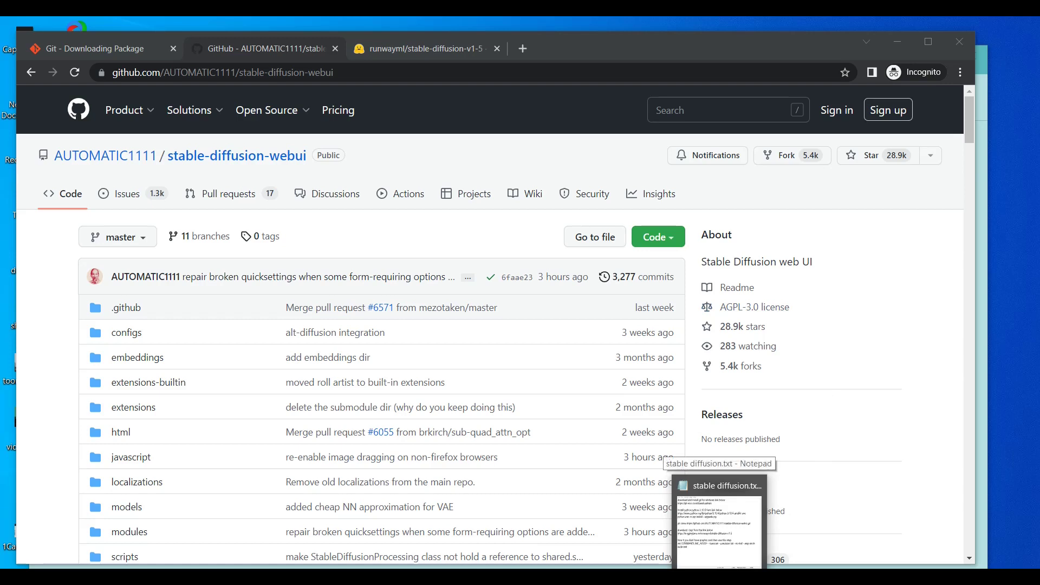
{"action": "left_click", "coordinate": [719, 520]}
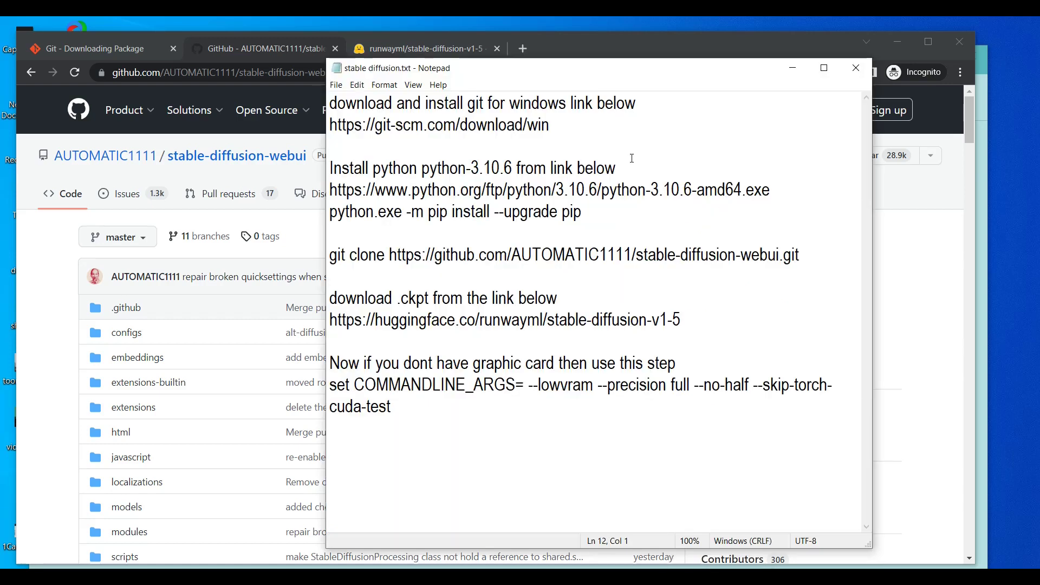
{"action": "left_click_drag", "start_coordinate": [493, 70], "coordinate": [586, 58]}
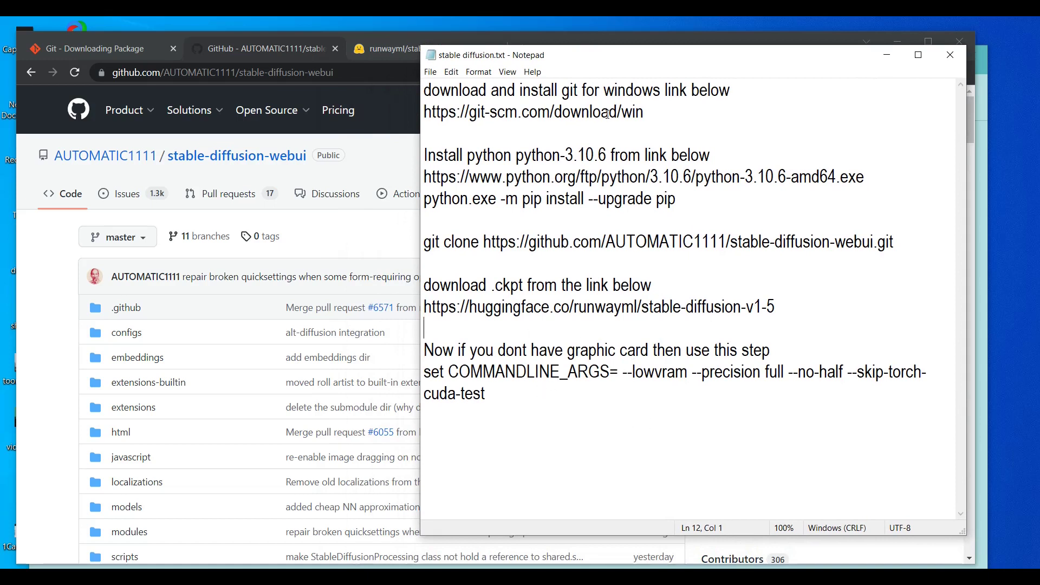
{"action": "left_click_drag", "start_coordinate": [425, 90], "coordinate": [739, 102]}
{"action": "left_click", "coordinate": [688, 135]}
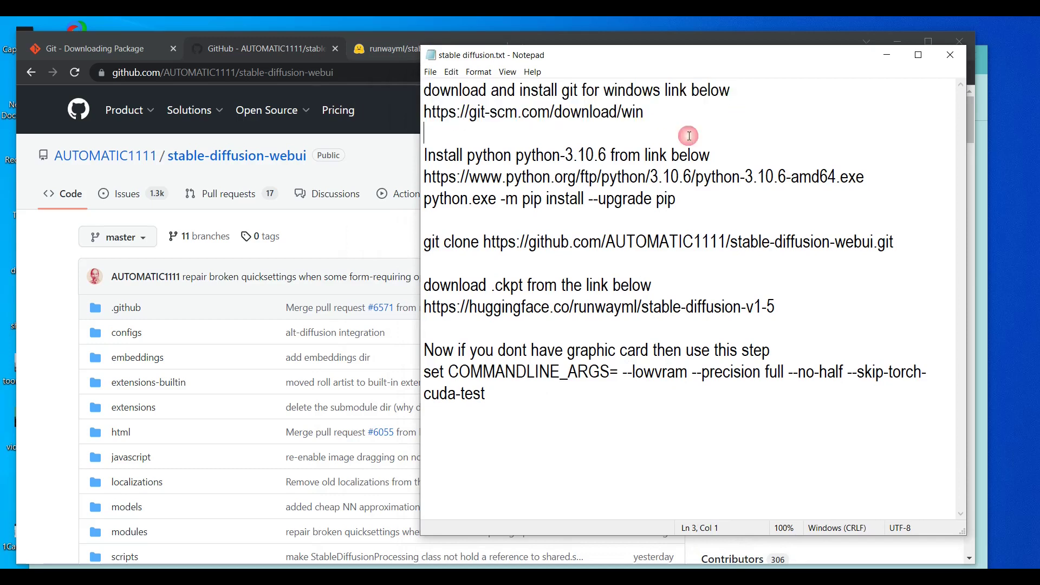
{"action": "double_click", "coordinate": [628, 111]}
{"action": "left_click_drag", "start_coordinate": [628, 111], "coordinate": [424, 112]}
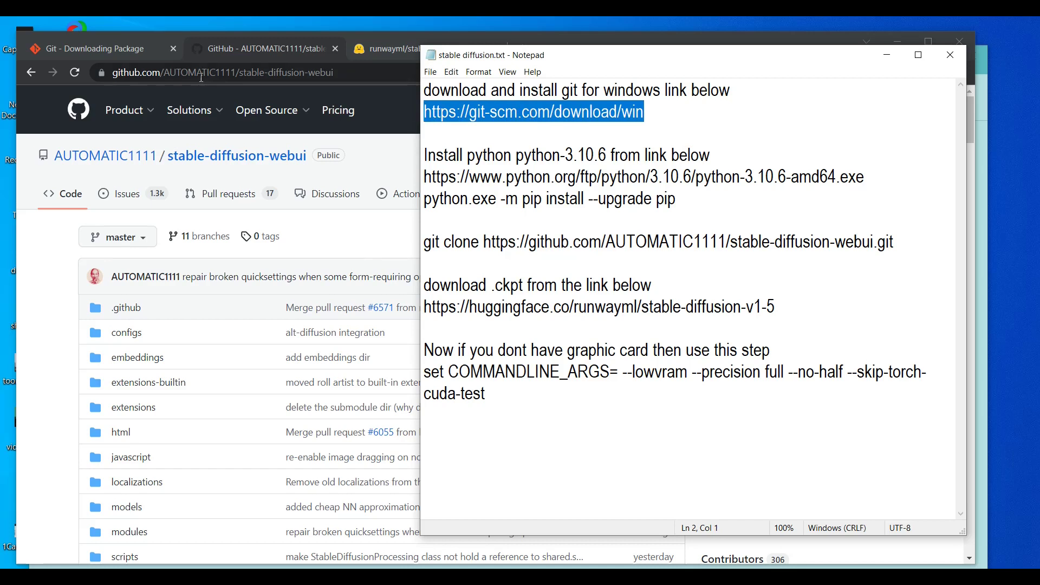
View the Git for Windows download page in the browser and check the Downloads folder for the Git installer.
{"action": "left_click", "coordinate": [100, 51]}
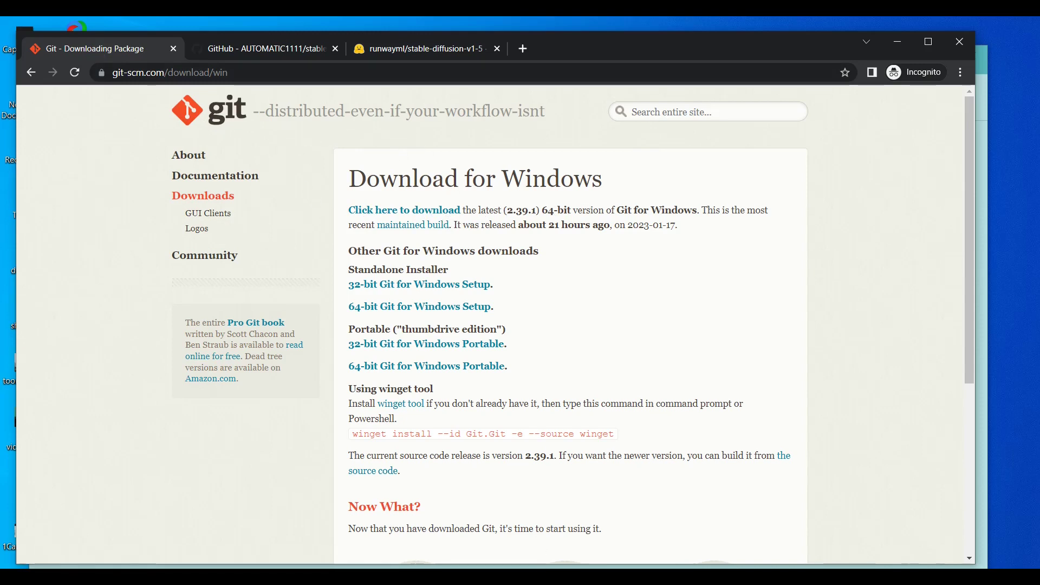
{"action": "mouse_move", "coordinate": [547, 566]}
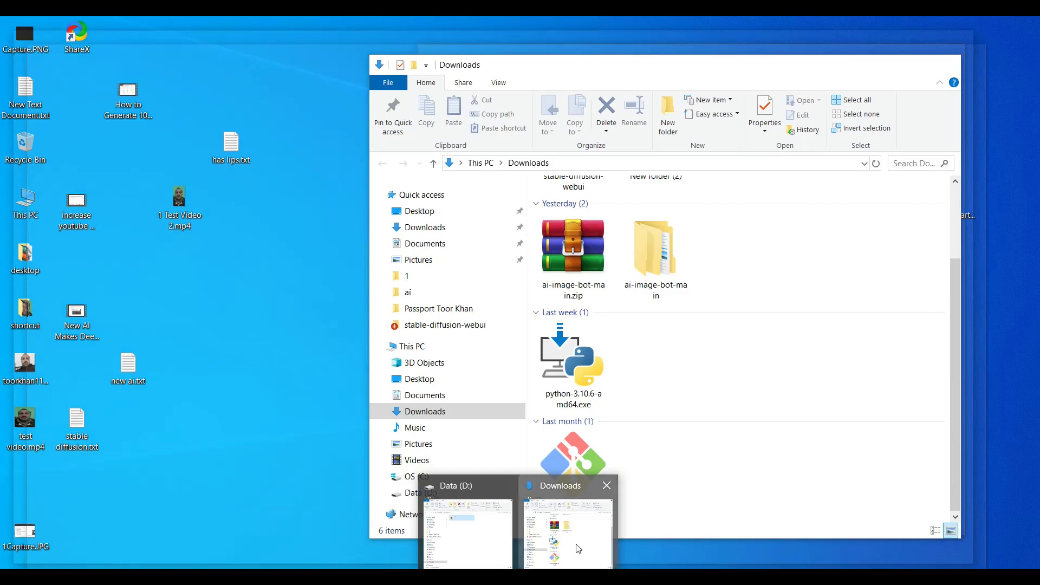
{"action": "left_click", "coordinate": [579, 549]}
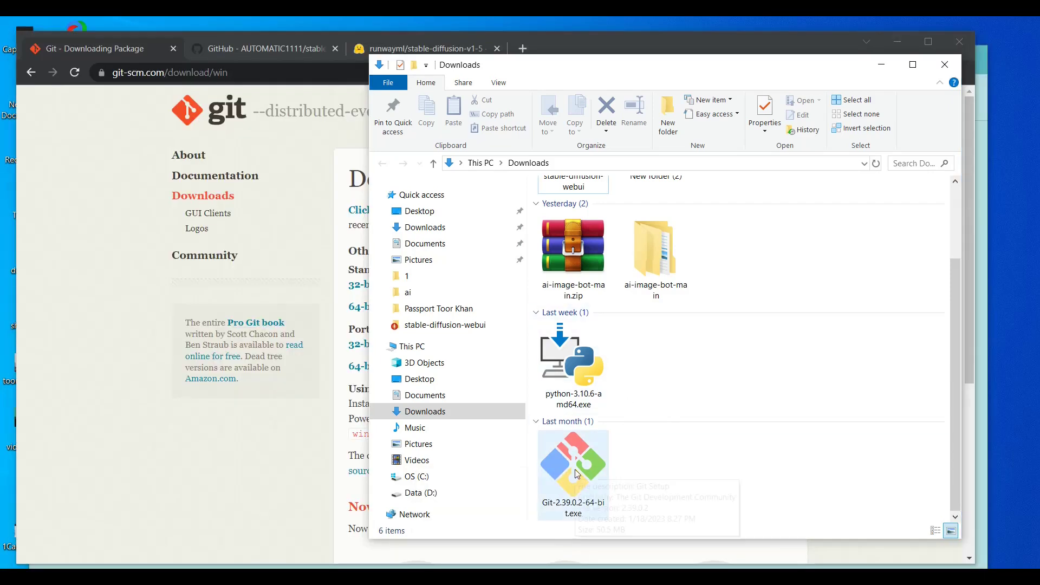
{"action": "left_click", "coordinate": [105, 258]}
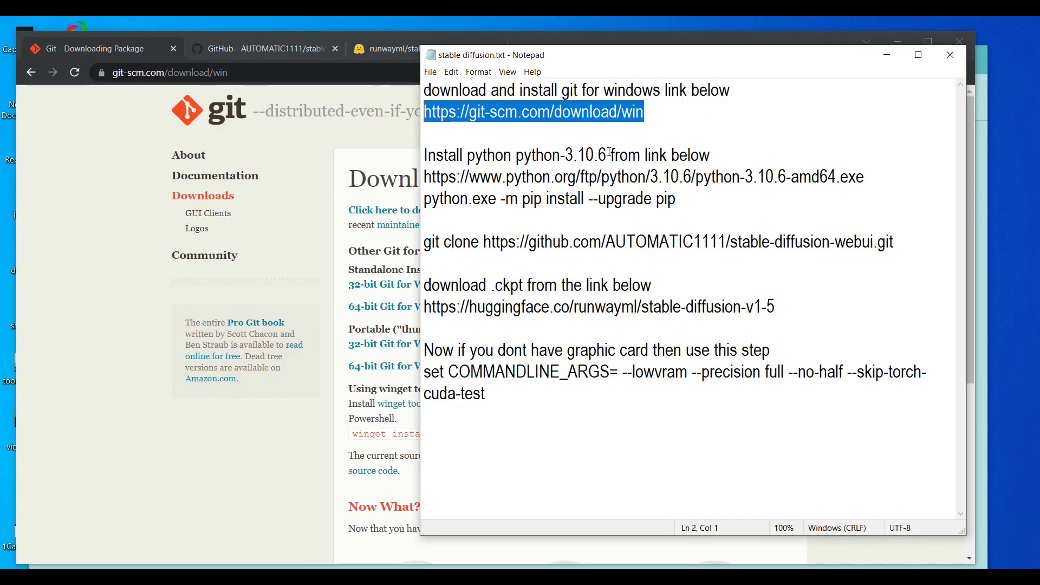
Review the Python 3.10.6 instruction and the AUTOMATIC1111 repository address in the notes.
{"action": "left_click_drag", "start_coordinate": [607, 155], "coordinate": [423, 156]}
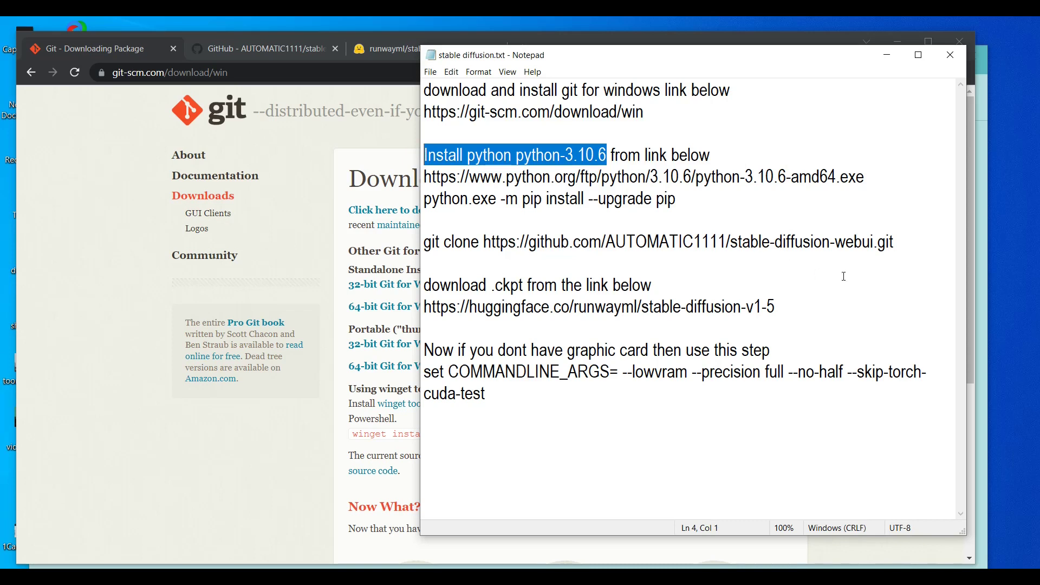
{"action": "mouse_move", "coordinate": [605, 242]}
{"action": "left_mouse_down"}
{"action": "mouse_move", "coordinate": [892, 242]}
{"action": "mouse_move", "coordinate": [898, 232]}
{"action": "left_mouse_up"}
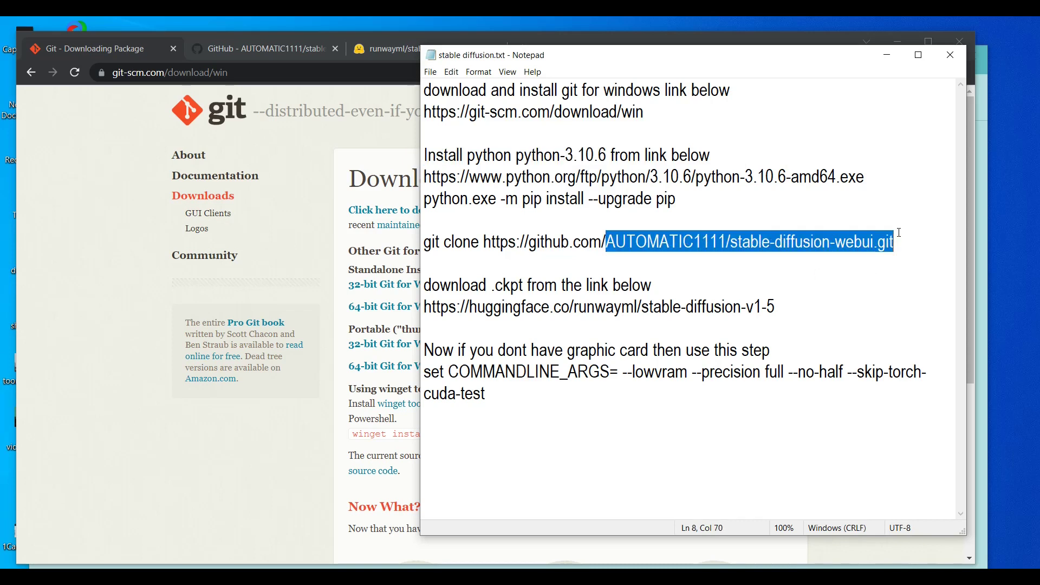
{"action": "left_click", "coordinate": [734, 201]}
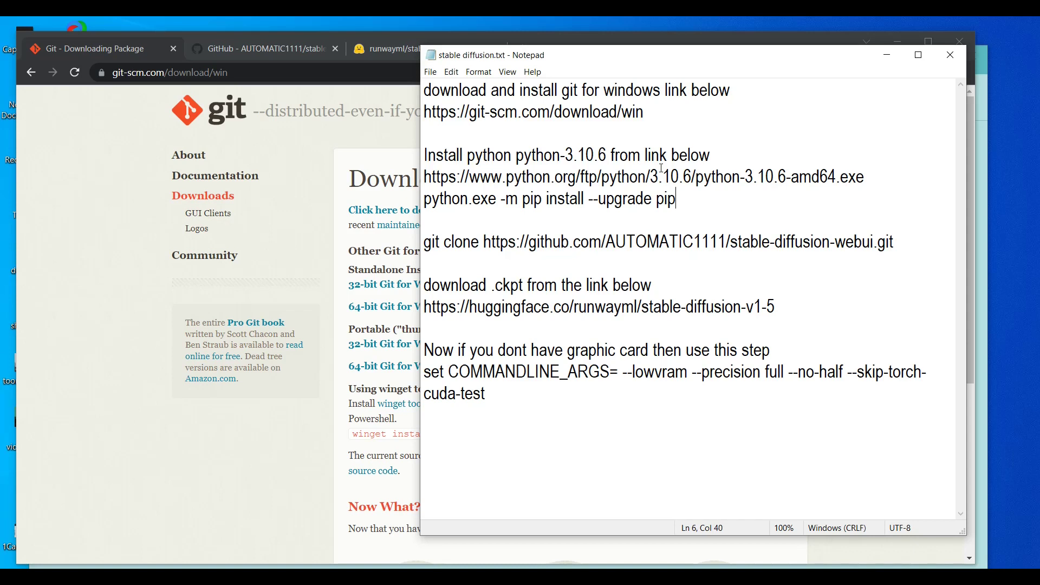
Copy the Python 3.10.6 installer link from the notes and download the file through a new browser tab.
{"action": "left_click_drag", "start_coordinate": [423, 178], "coordinate": [868, 180]}
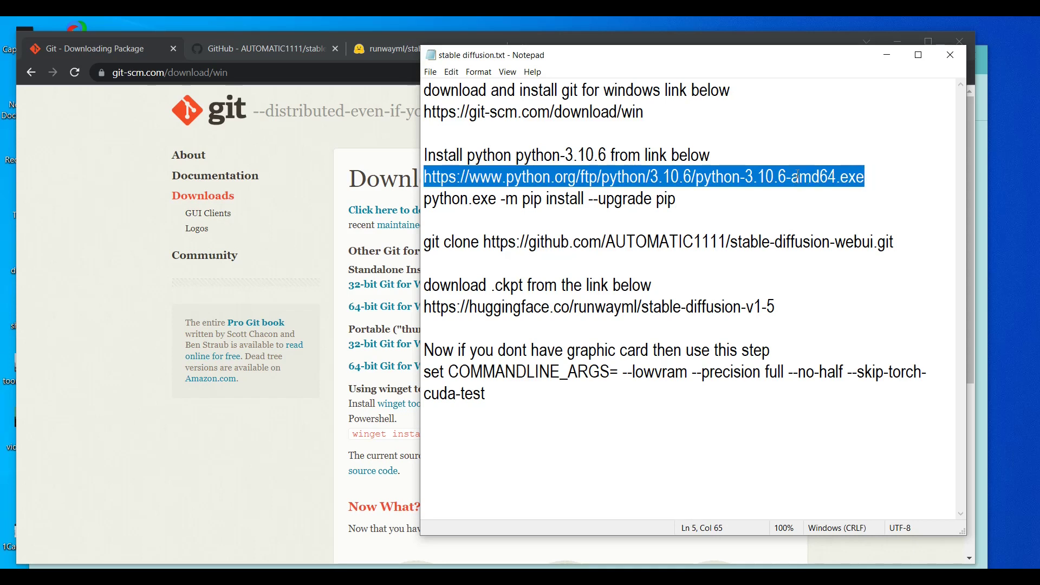
{"action": "right_click", "coordinate": [746, 175]}
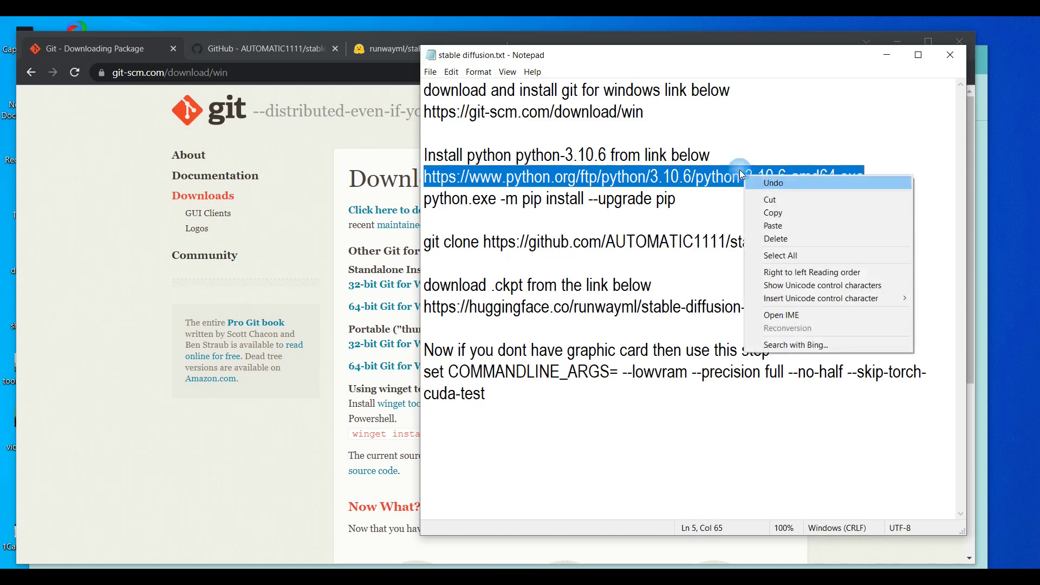
{"action": "left_click", "coordinate": [769, 211]}
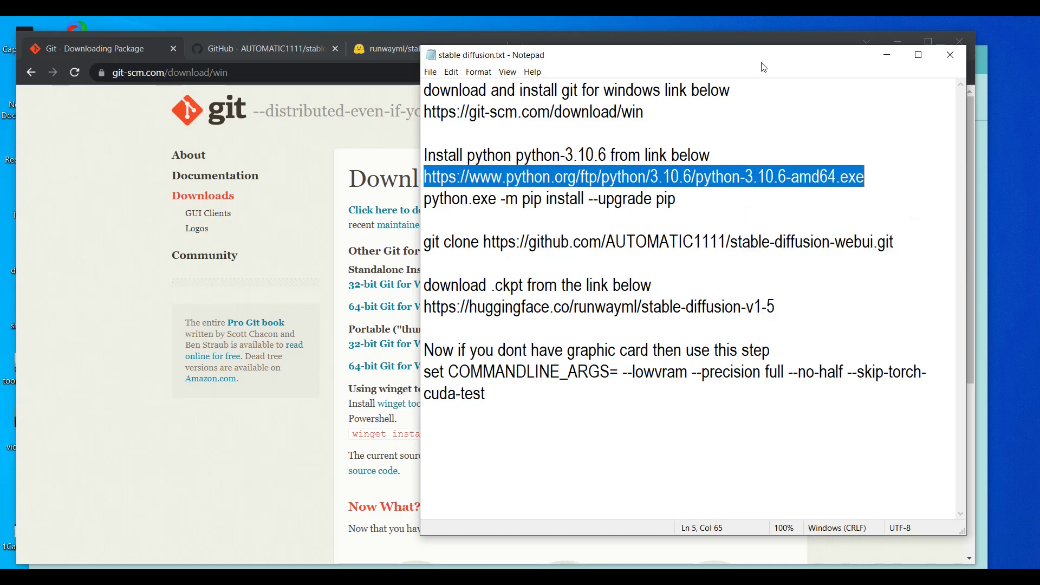
{"action": "left_click", "coordinate": [887, 54]}
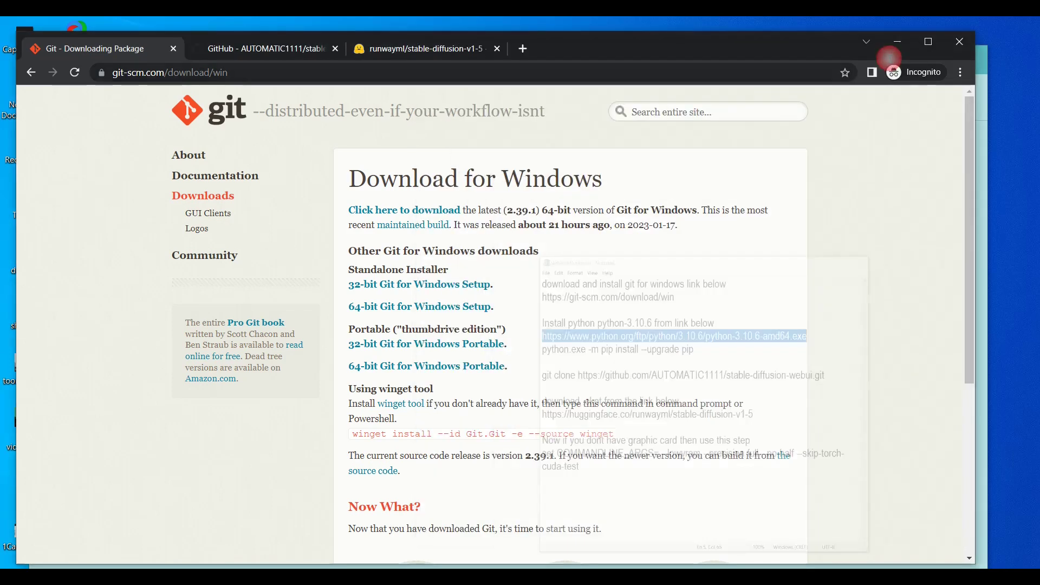
{"action": "left_click", "coordinate": [523, 48]}
{"action": "right_click", "coordinate": [309, 71]}
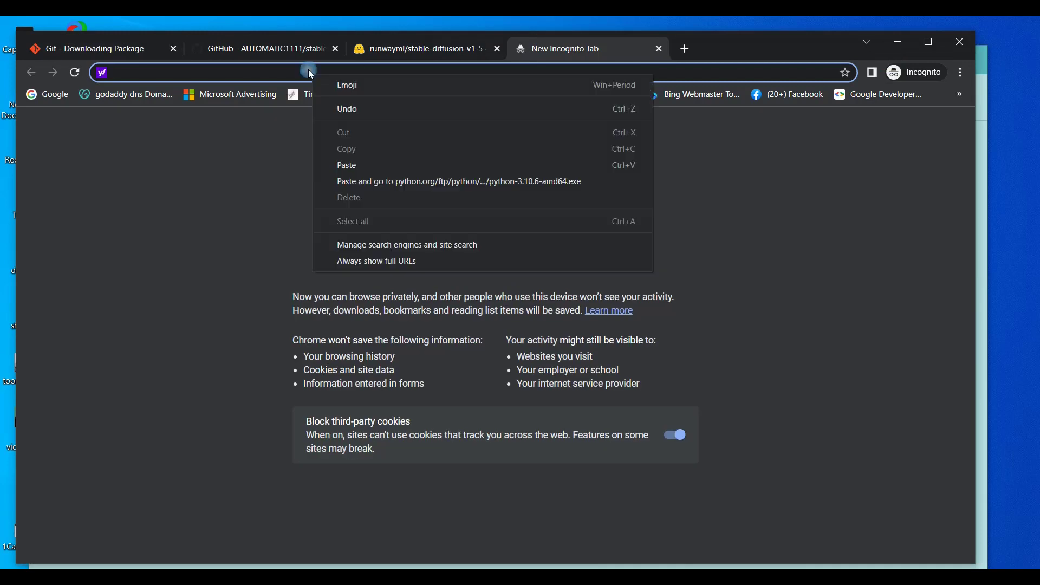
{"action": "left_click", "coordinate": [386, 181]}
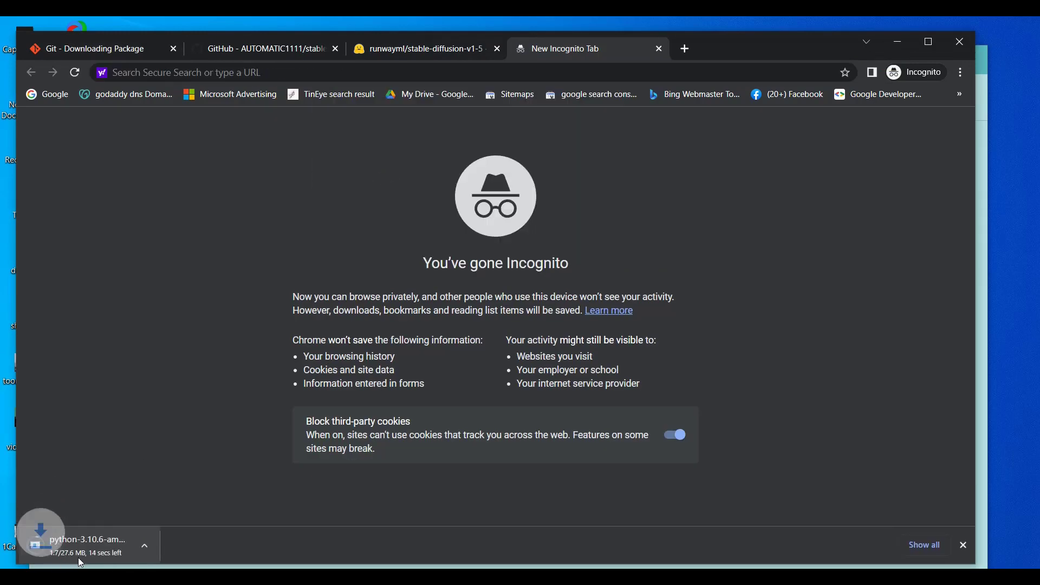
Cancel the Python installer download and close the new browser tab.
{"action": "right_click", "coordinate": [84, 549]}
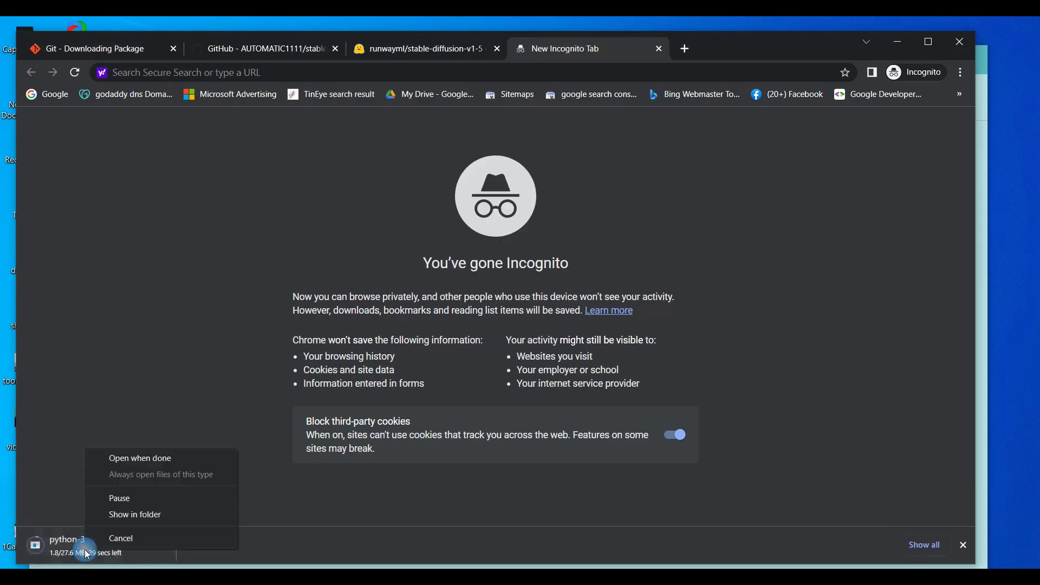
{"action": "left_click", "coordinate": [112, 539]}
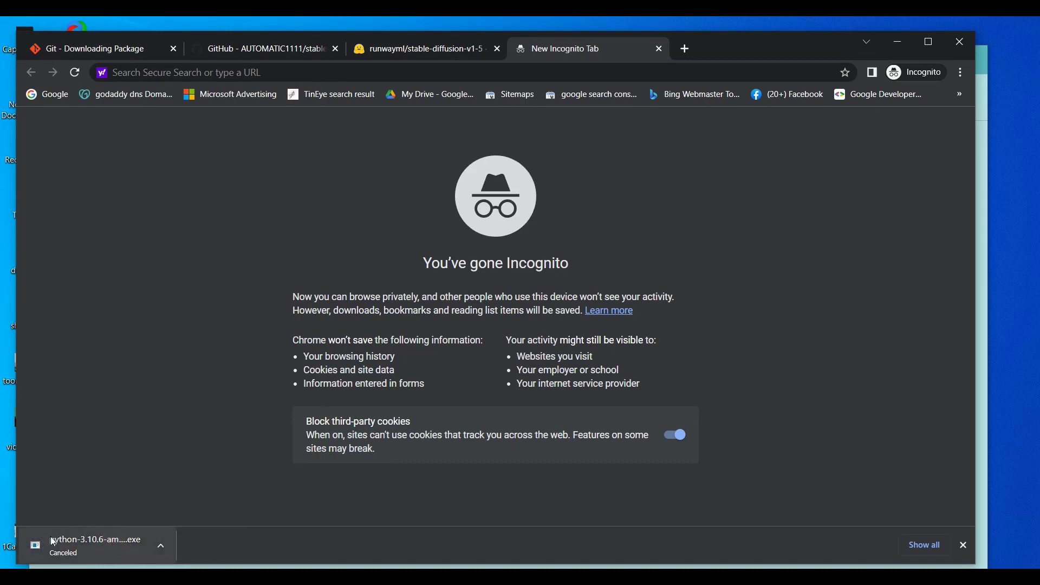
{"action": "left_click", "coordinate": [965, 546]}
{"action": "left_click", "coordinate": [658, 52]}
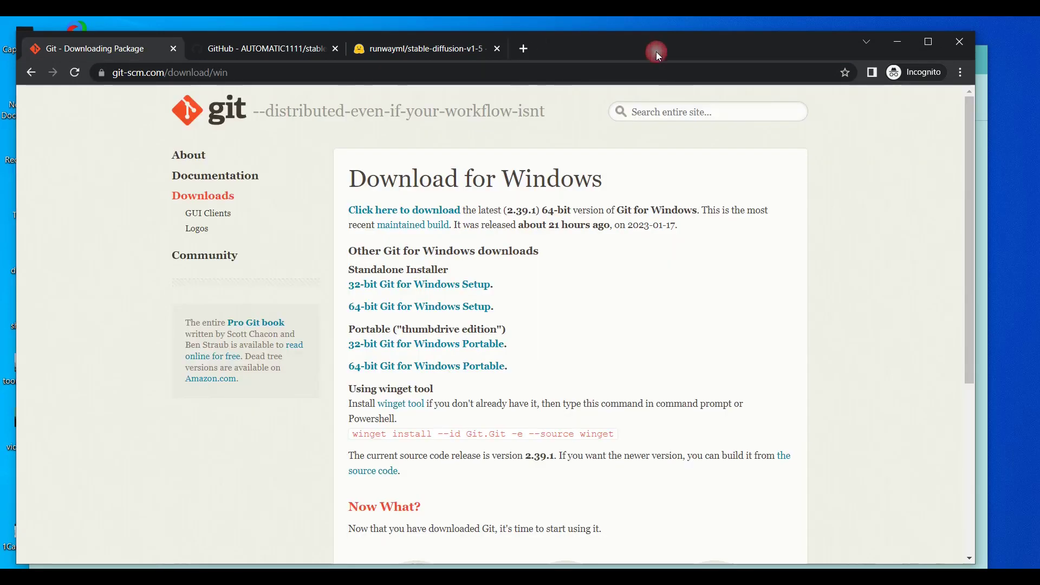
Return to the notes in Notepad and review the pip upgrade command below the Python link.
{"action": "mouse_move", "coordinate": [753, 575]}
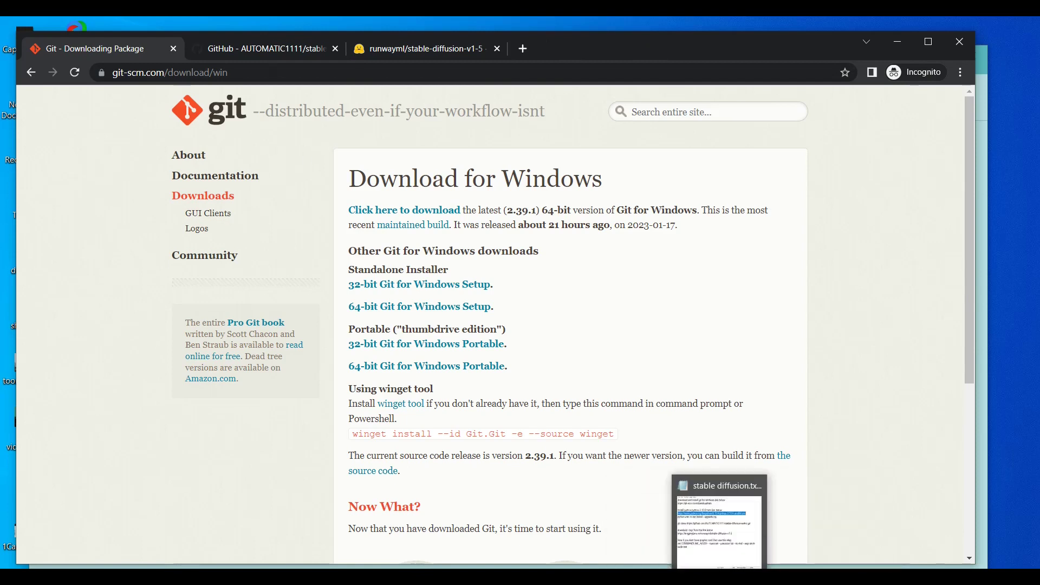
{"action": "left_click", "coordinate": [719, 575]}
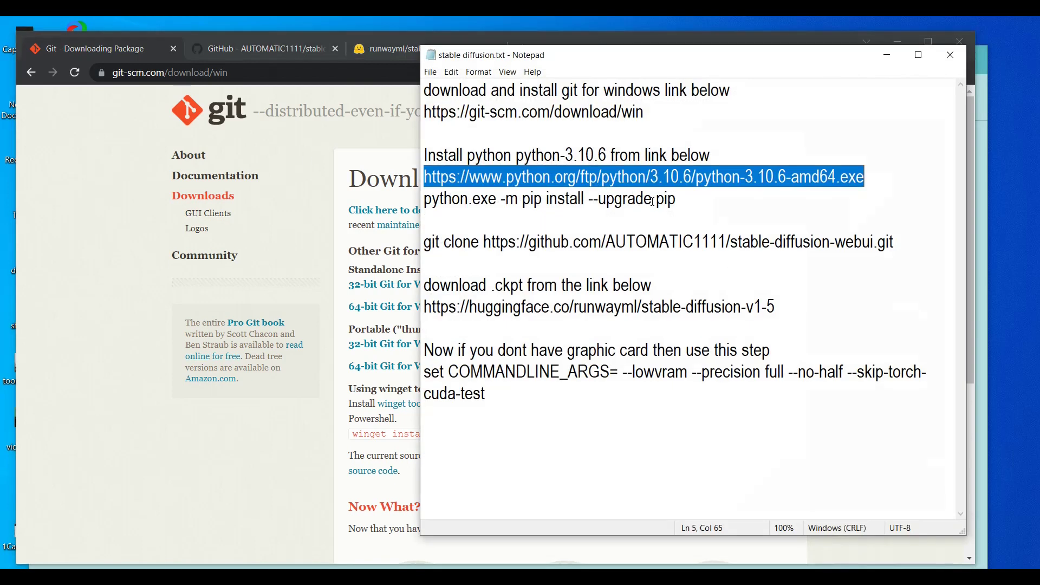
{"action": "left_click_drag", "start_coordinate": [678, 199], "coordinate": [426, 204]}
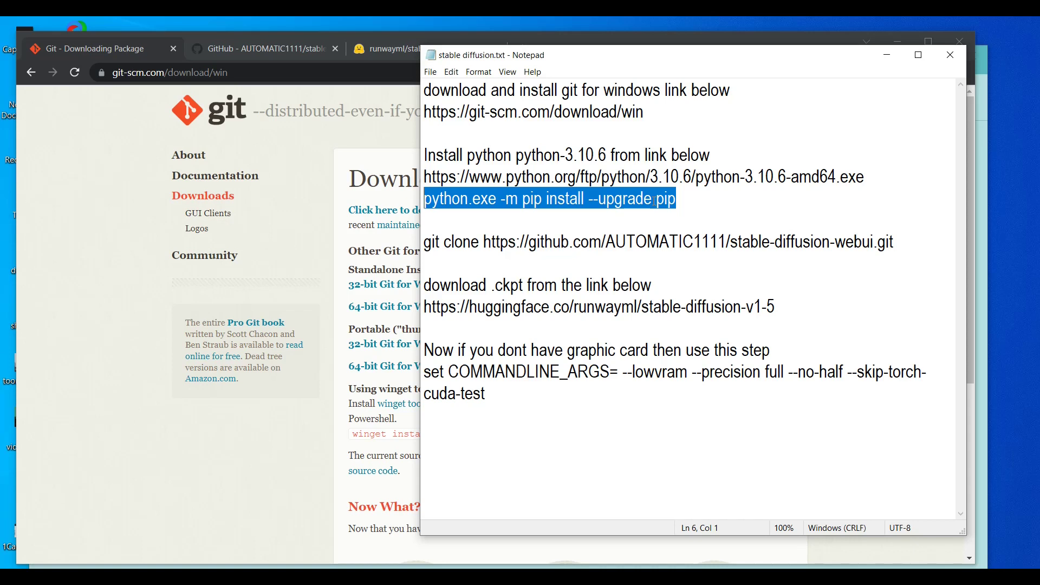
{"action": "left_click", "coordinate": [737, 205]}
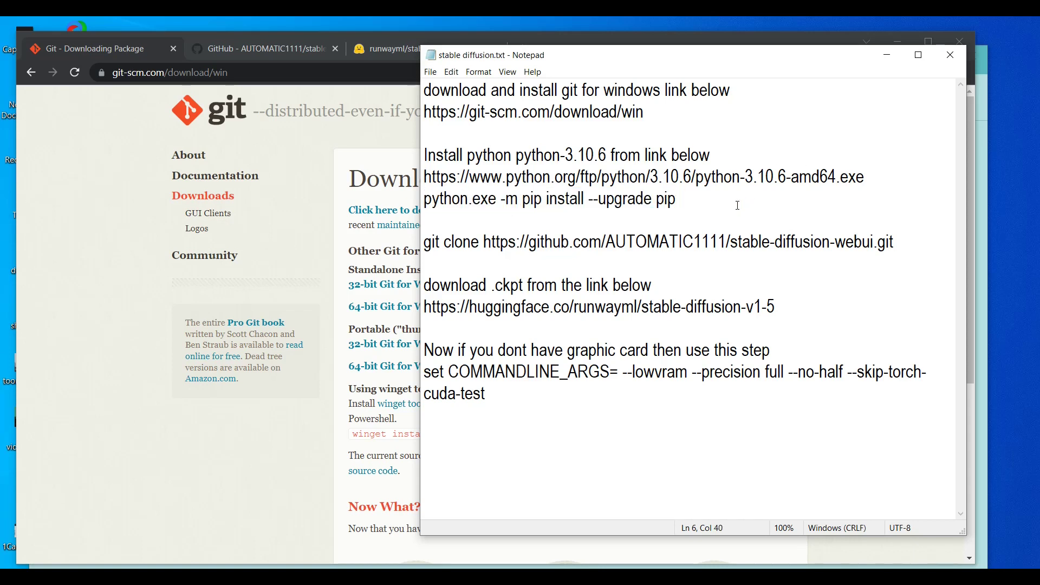
{"action": "left_click_drag", "start_coordinate": [676, 198], "coordinate": [405, 195]}
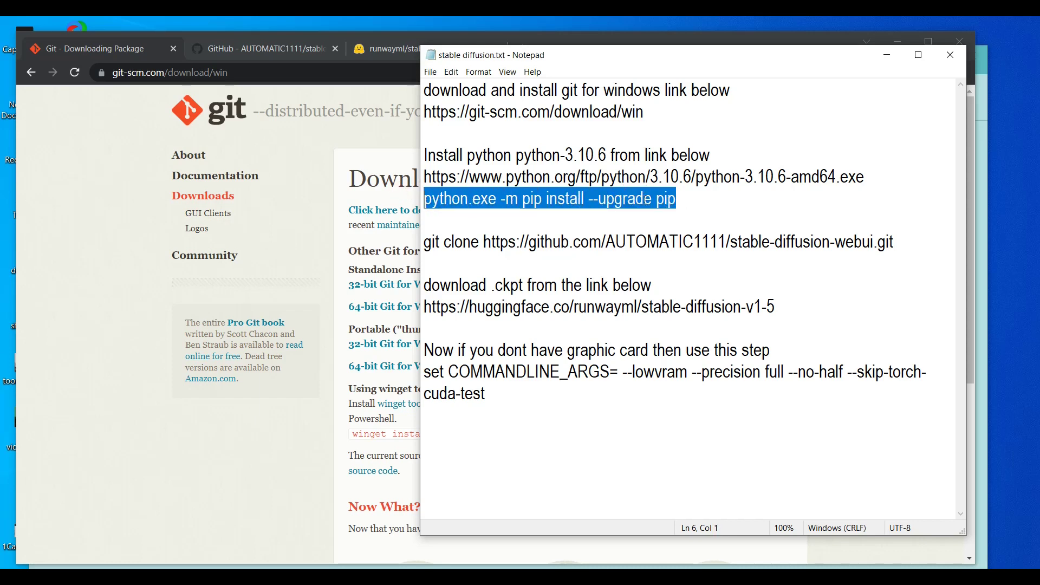
{"action": "left_click", "coordinate": [691, 202]}
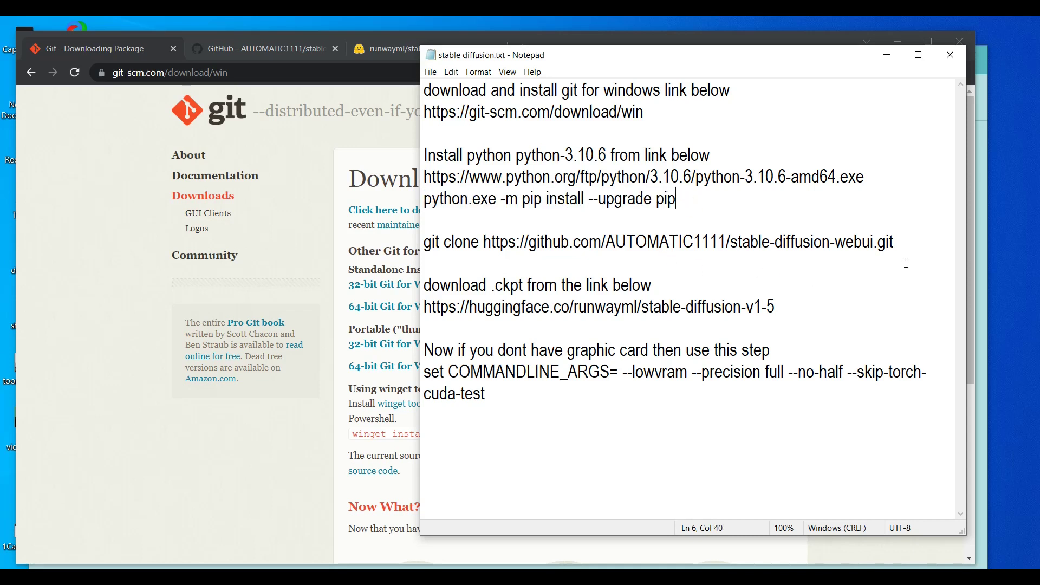
Copy the git clone command for the AUTOMATIC1111 stable-diffusion-webui repository from the notes.
{"action": "left_click_drag", "start_coordinate": [898, 246], "coordinate": [761, 243]}
{"action": "left_click", "coordinate": [618, 258]}
{"action": "key", "text": "shift+Up"}
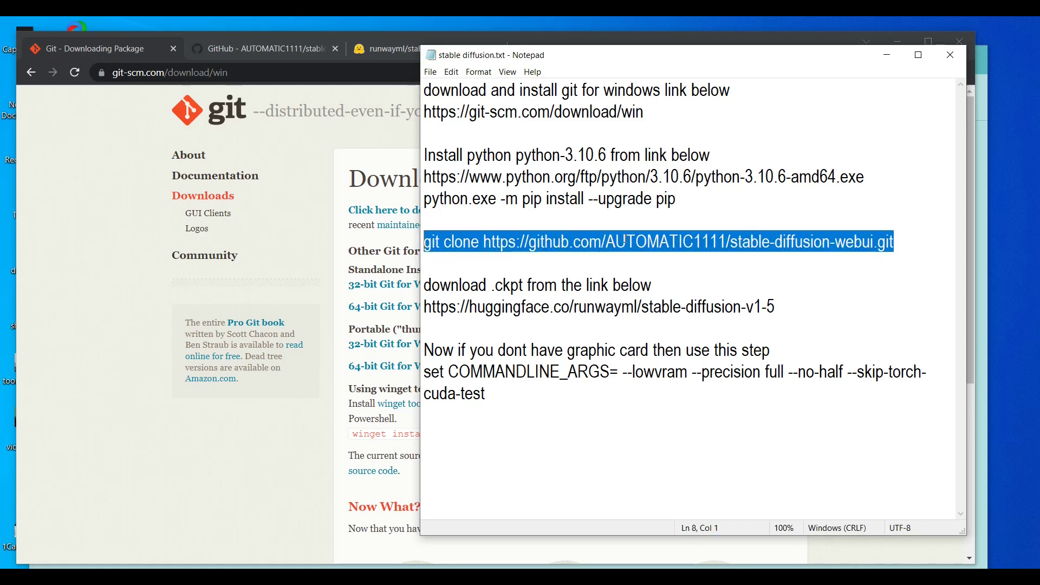
{"action": "key", "text": "ctrl+c"}
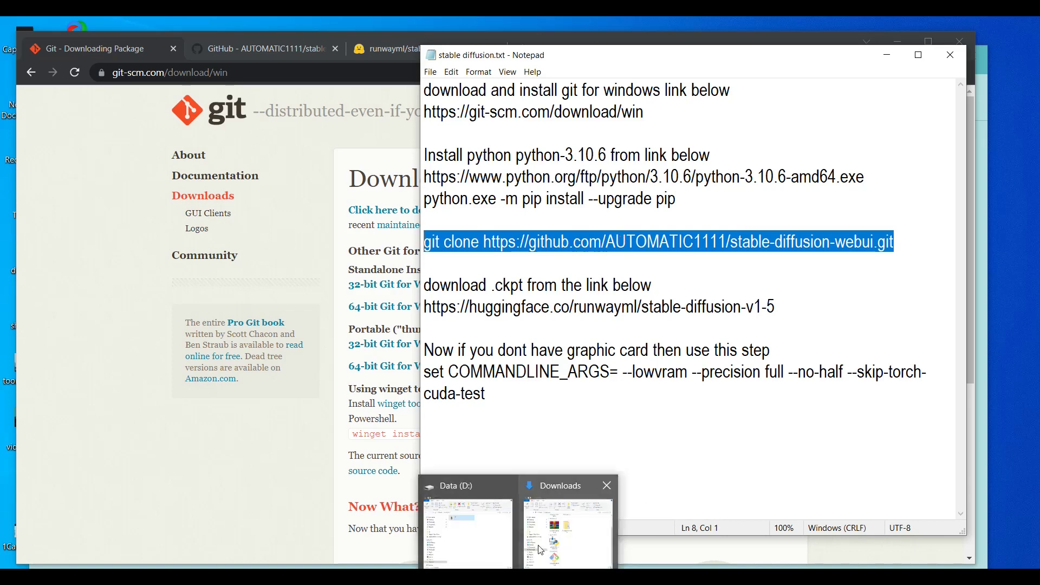
Run the Git-2.39.0.2-64-bit.exe installer from the Downloads folder and exit its setup at the license page.
{"action": "left_click", "coordinate": [542, 549]}
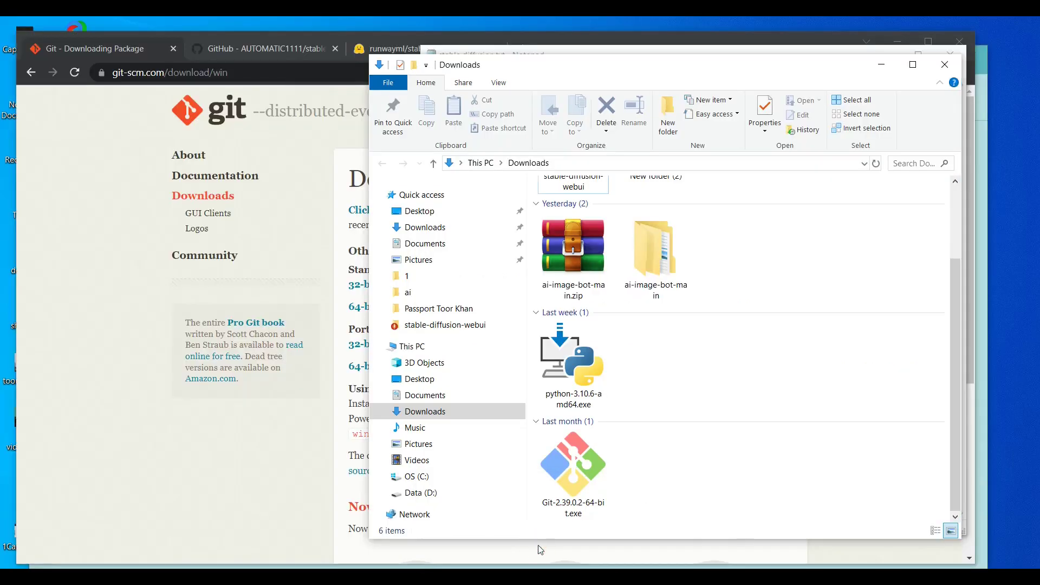
{"action": "double_click", "coordinate": [582, 480]}
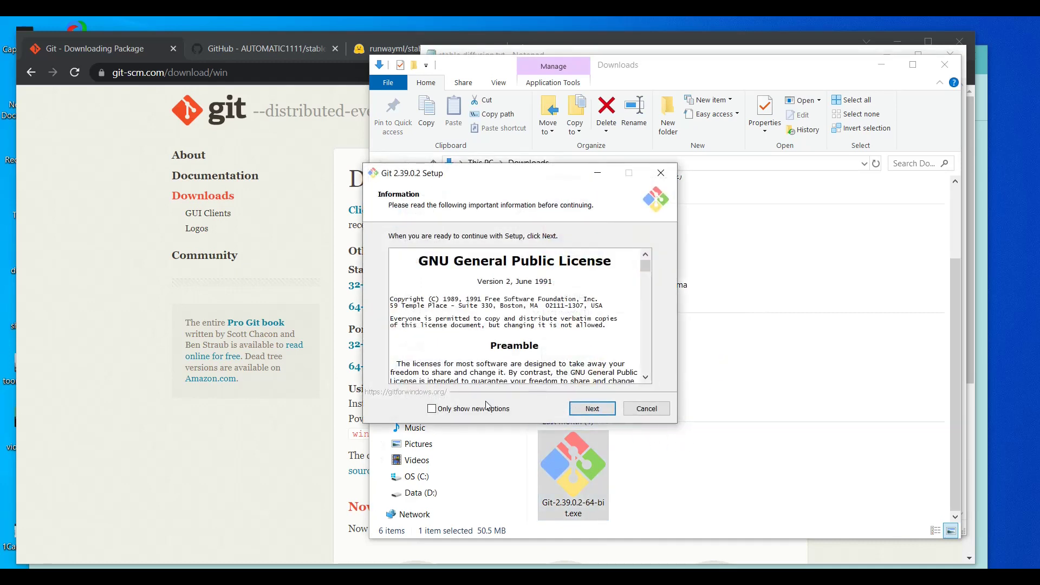
{"action": "left_click_drag", "start_coordinate": [510, 176], "coordinate": [683, 167]}
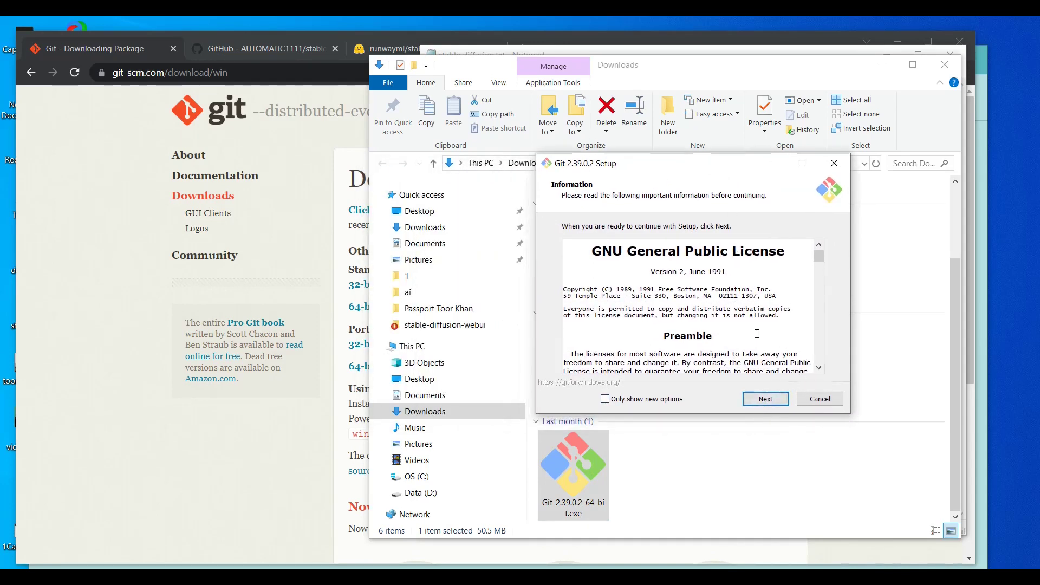
{"action": "left_click", "coordinate": [820, 399]}
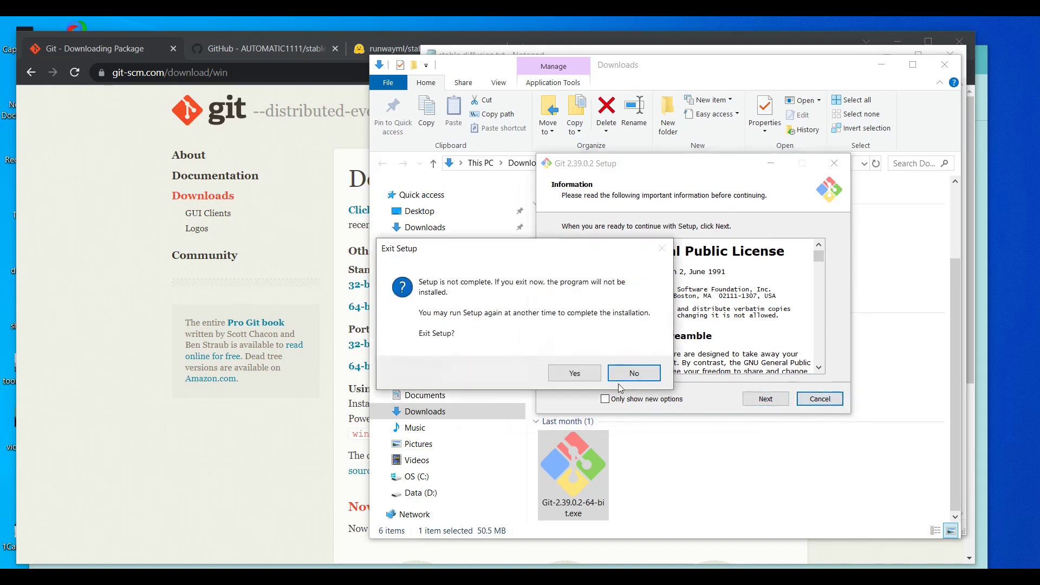
{"action": "left_click", "coordinate": [574, 373]}
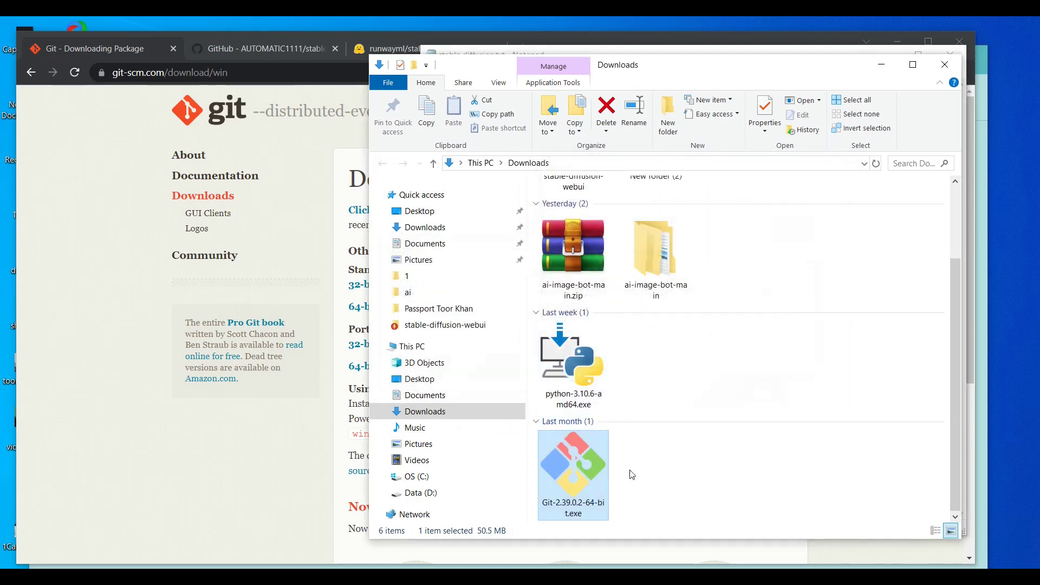
Run python-3.10.6-amd64.exe, go through its Modify pages to check that Python is added to environment variables, and cancel the setup.
{"action": "double_click", "coordinate": [572, 369]}
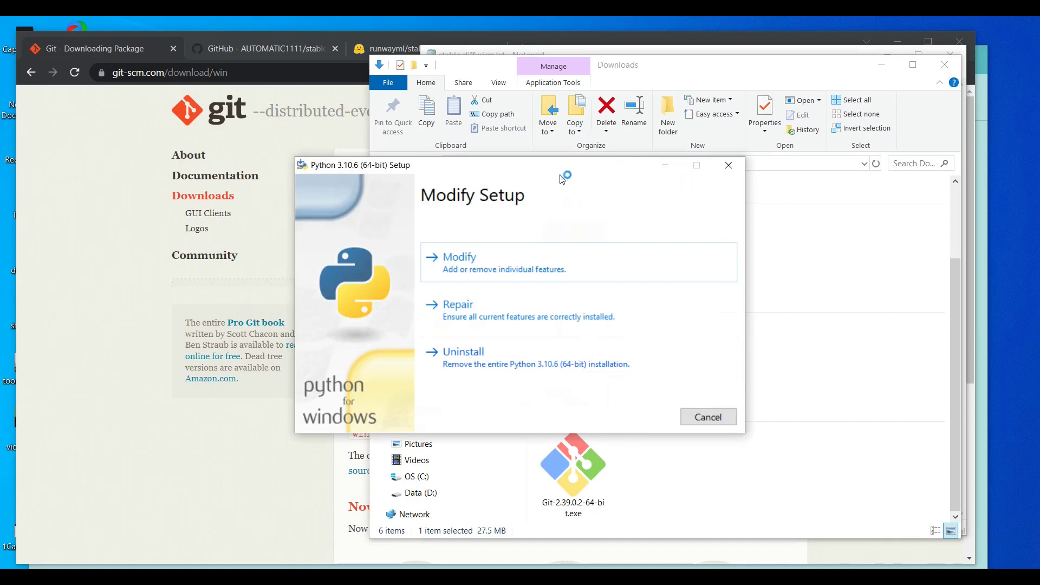
{"action": "left_click_drag", "start_coordinate": [550, 172], "coordinate": [688, 138]}
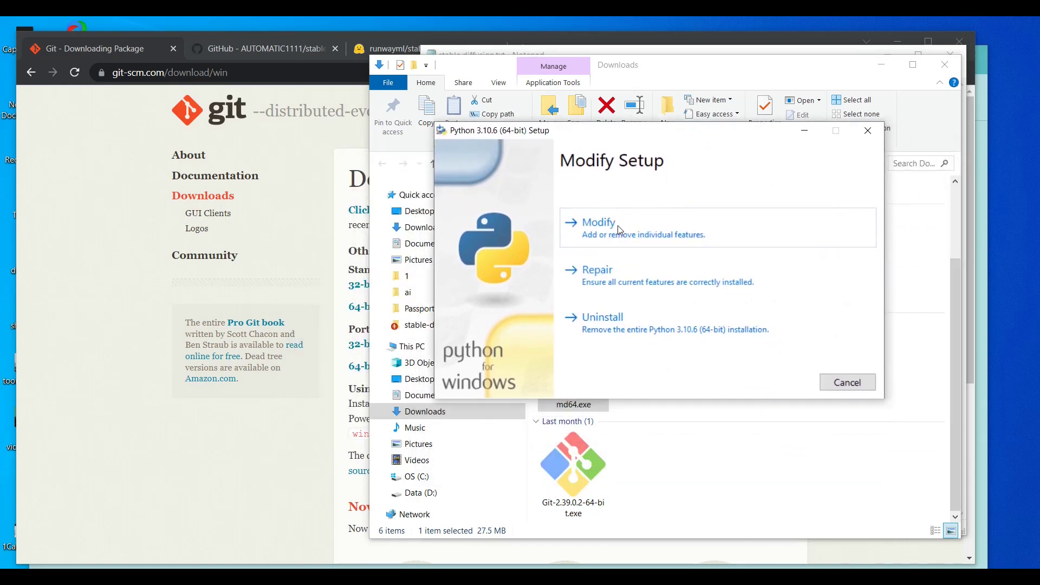
{"action": "left_click", "coordinate": [645, 231]}
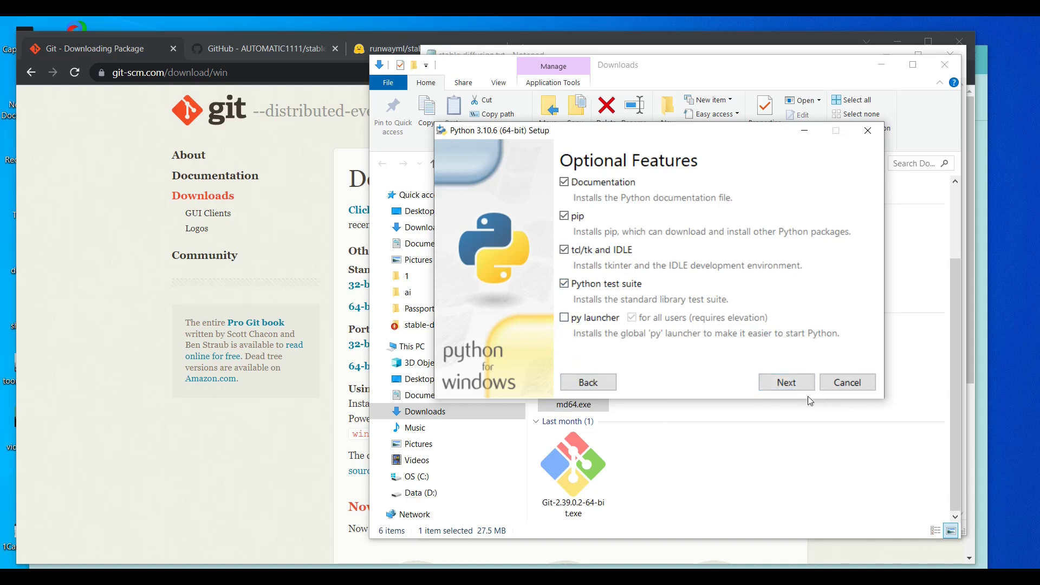
{"action": "left_click", "coordinate": [790, 386]}
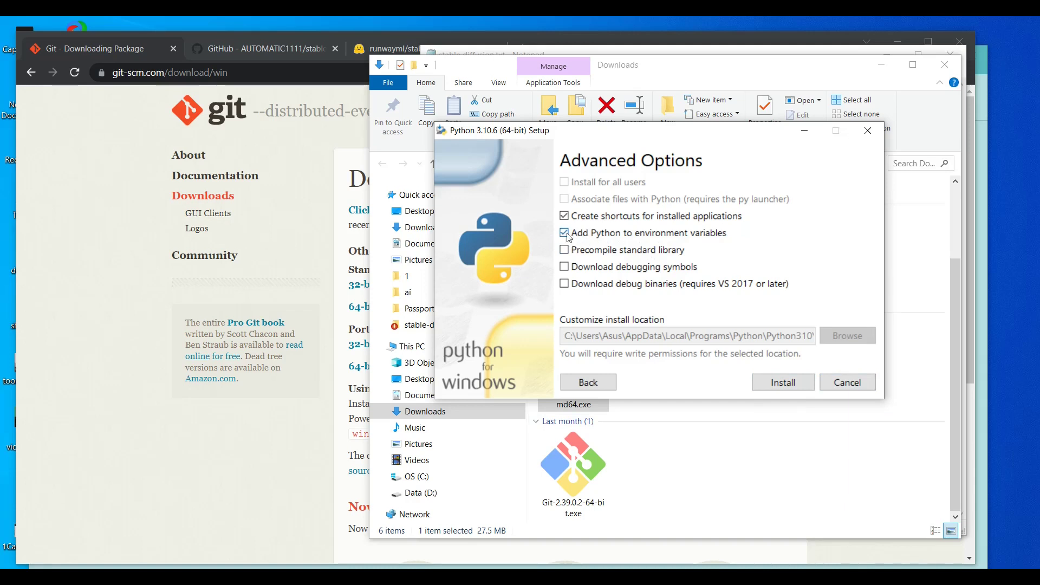
{"action": "left_click", "coordinate": [865, 381]}
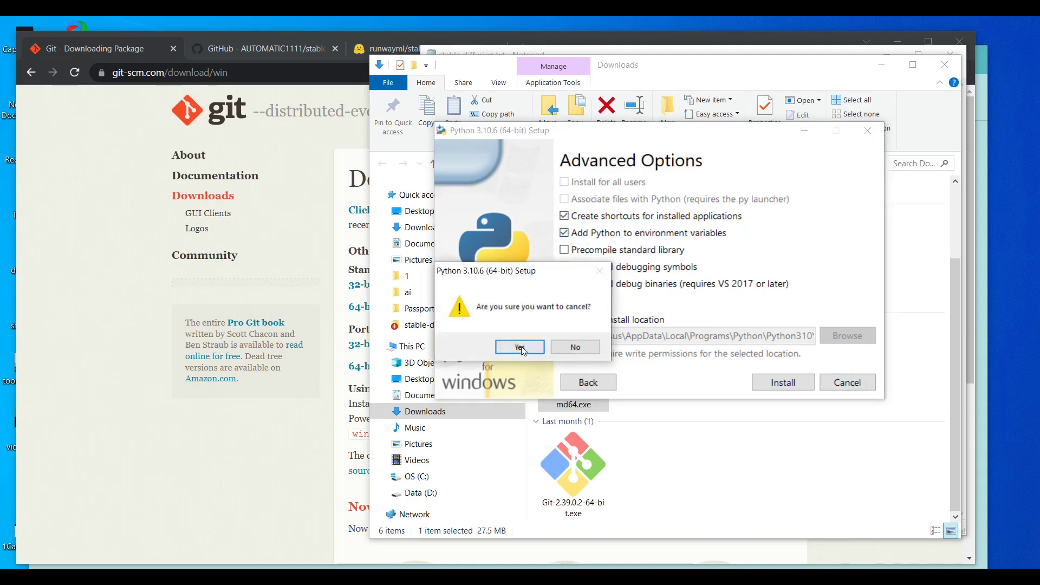
{"action": "left_click", "coordinate": [520, 348]}
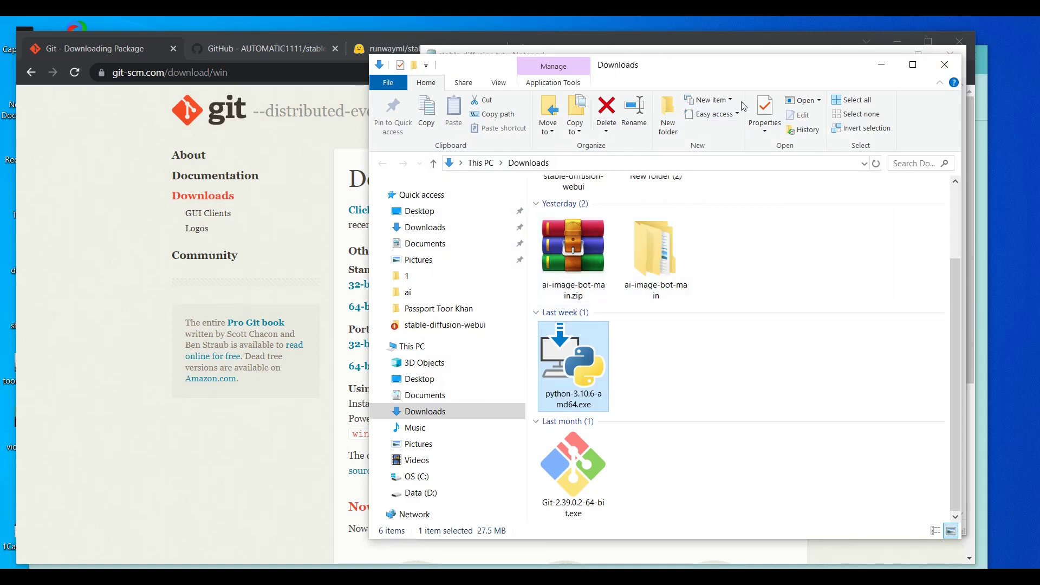
Close the Downloads folder and switch to the Data (D:) drive window.
{"action": "left_click", "coordinate": [943, 65]}
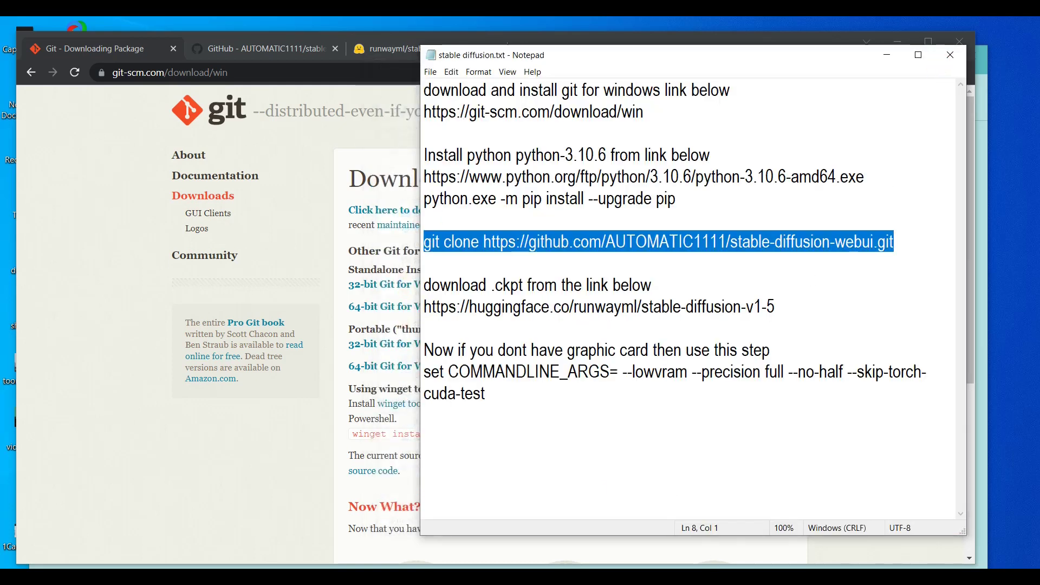
{"action": "left_click", "coordinate": [525, 549]}
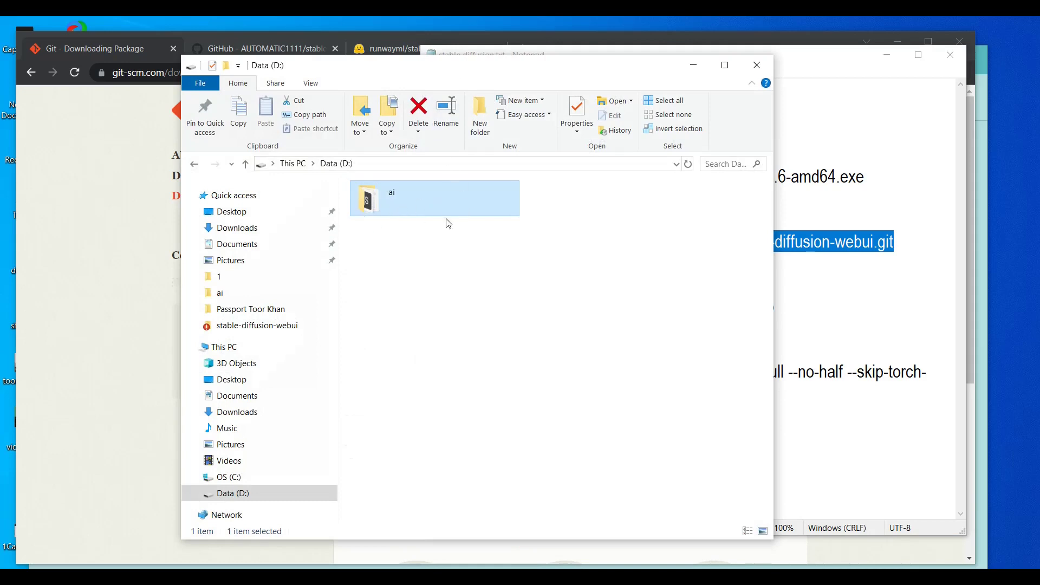
{"action": "left_click", "coordinate": [466, 290]}
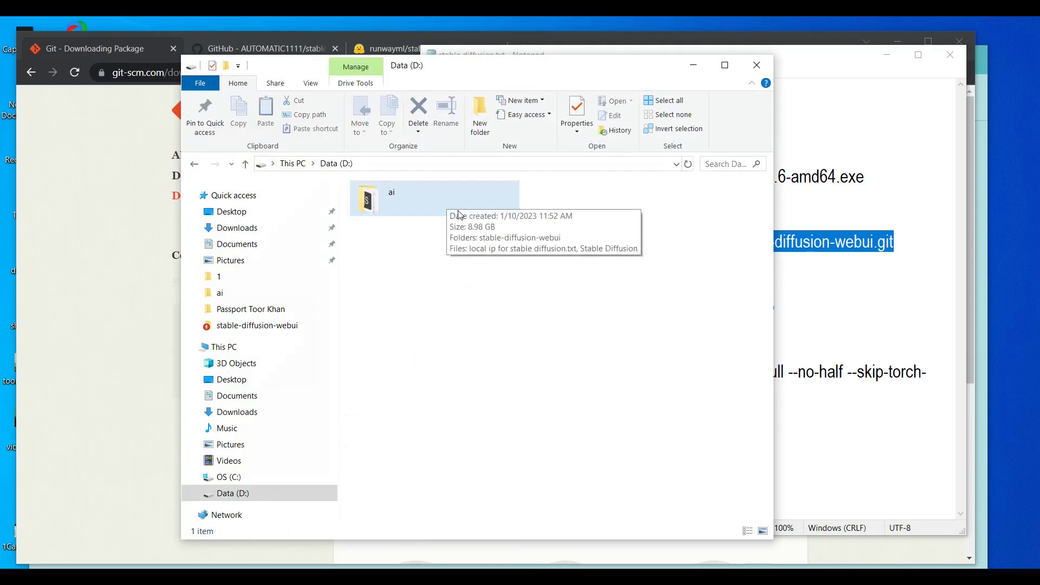
Create a new folder in the Data (D:) drive, keeping the default name.
{"action": "left_click", "coordinate": [480, 117]}
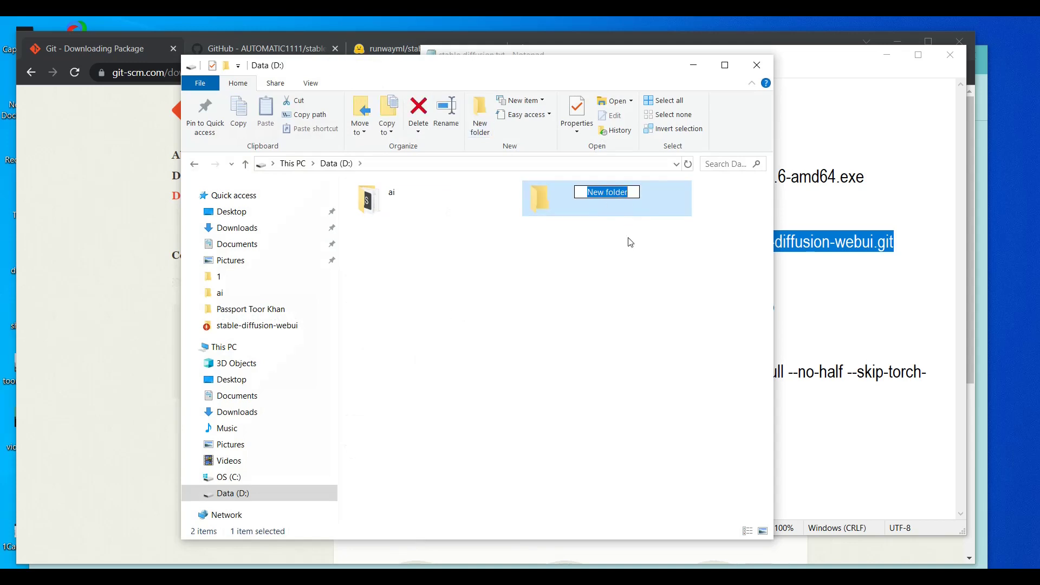
{"action": "left_click", "coordinate": [622, 262]}
{"action": "right_click", "coordinate": [596, 204]}
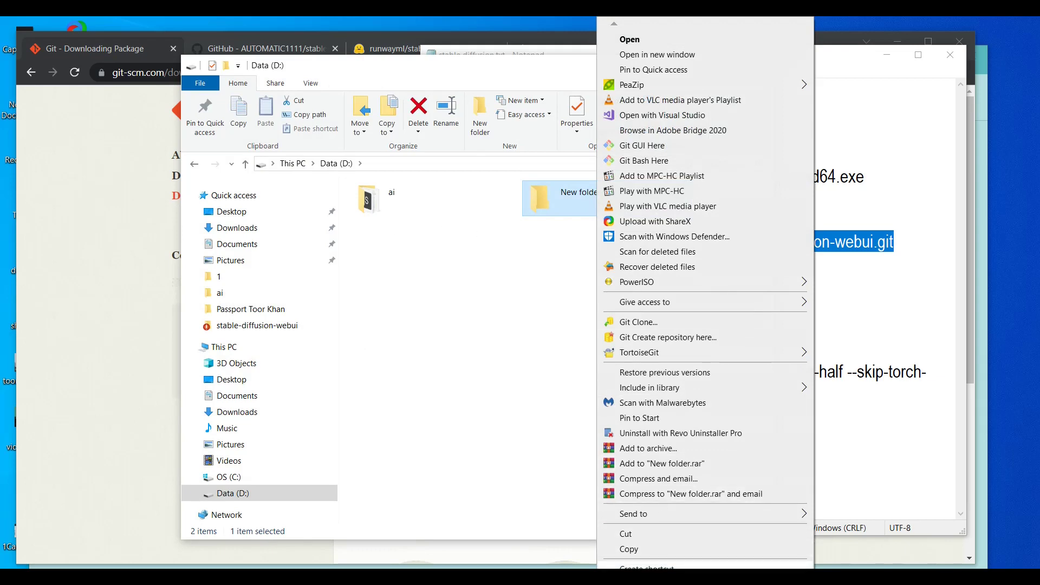
{"action": "left_click", "coordinate": [484, 319]}
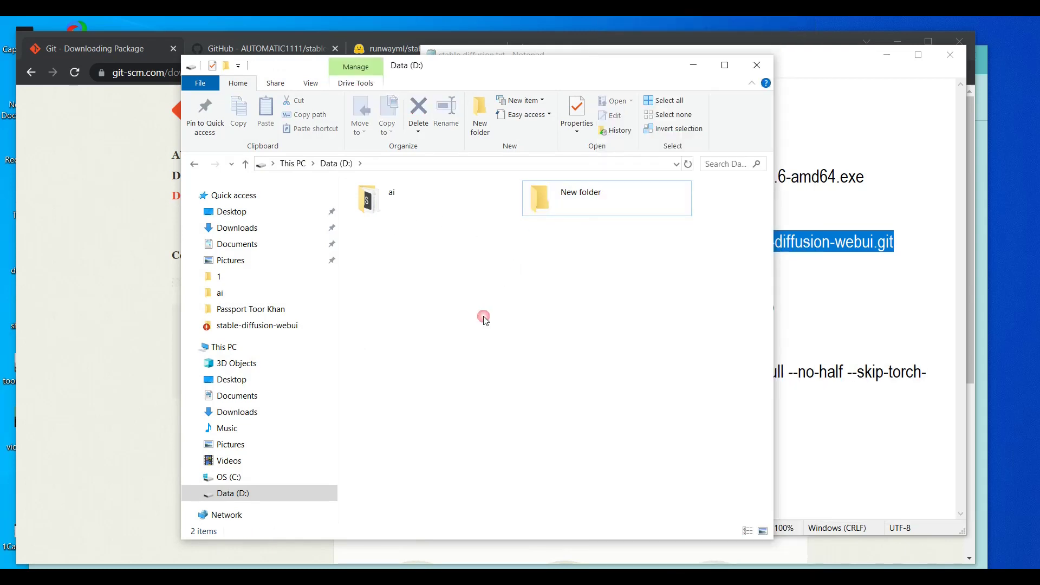
Permanently delete the empty new folder from the Data (D:) drive.
{"action": "left_click", "coordinate": [582, 198]}
{"action": "left_click", "coordinate": [418, 135]}
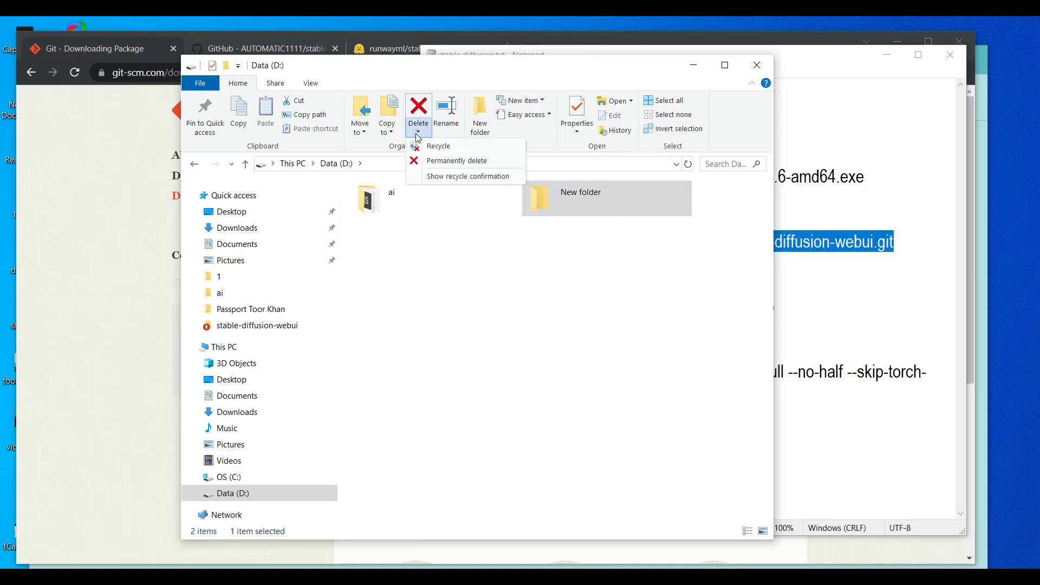
{"action": "left_click", "coordinate": [447, 161]}
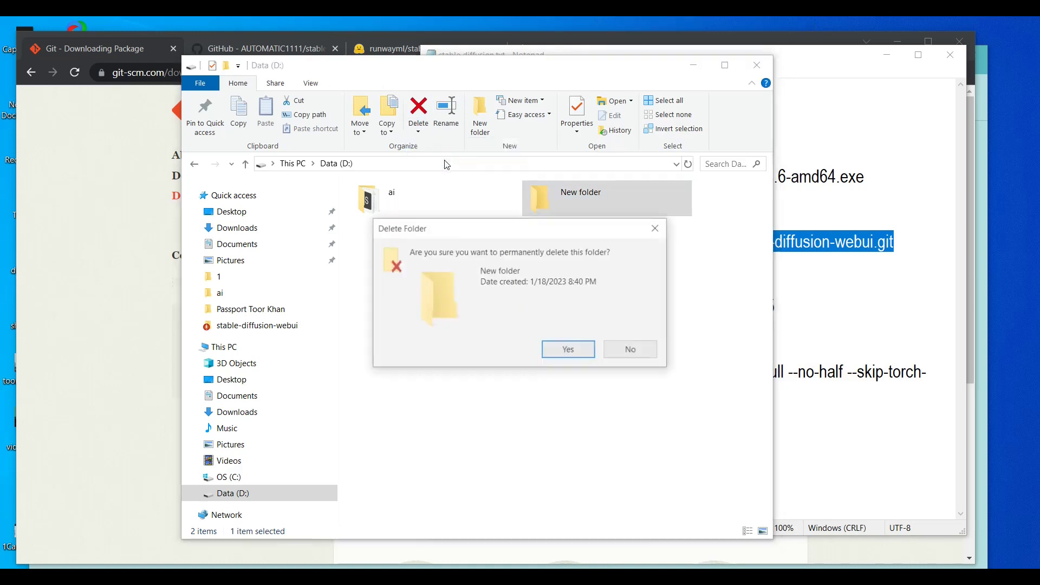
{"action": "left_click", "coordinate": [567, 350]}
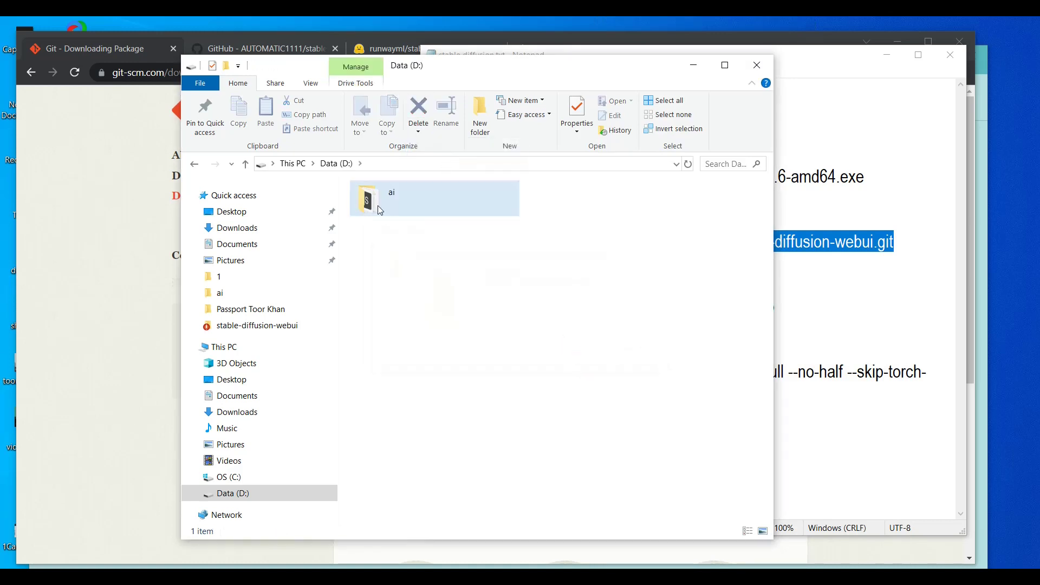
Open the ai folder on the D: drive and start a command prompt with cmd in that folder's path.
{"action": "double_click", "coordinate": [407, 204]}
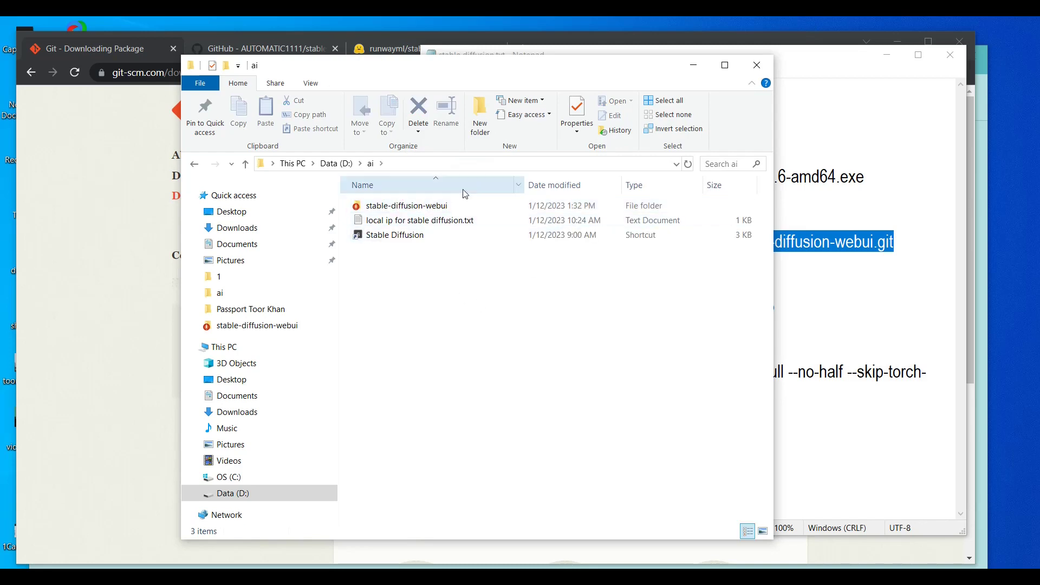
{"action": "left_click", "coordinate": [397, 164]}
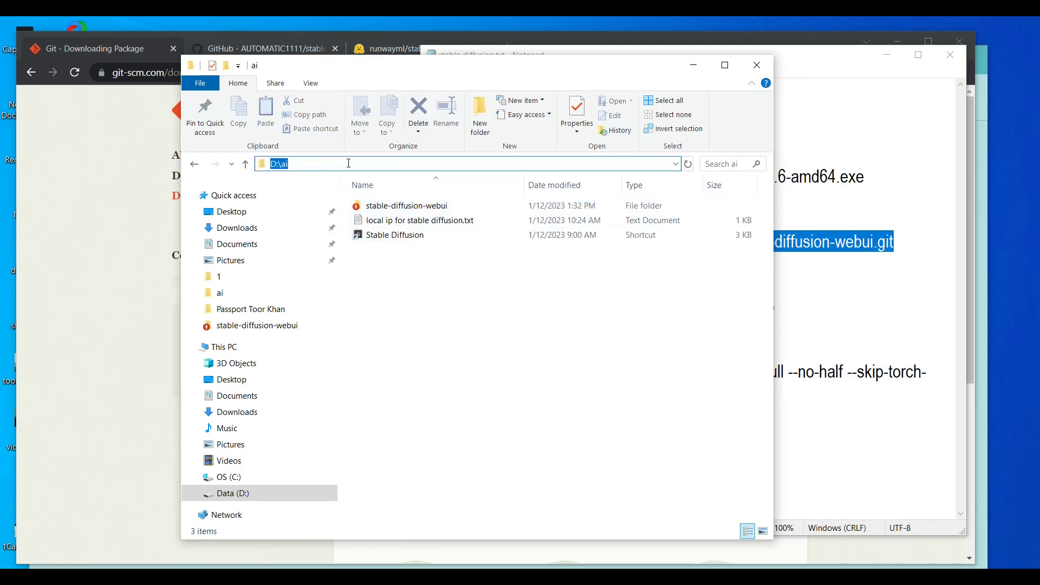
{"action": "type", "text": "cmd"}
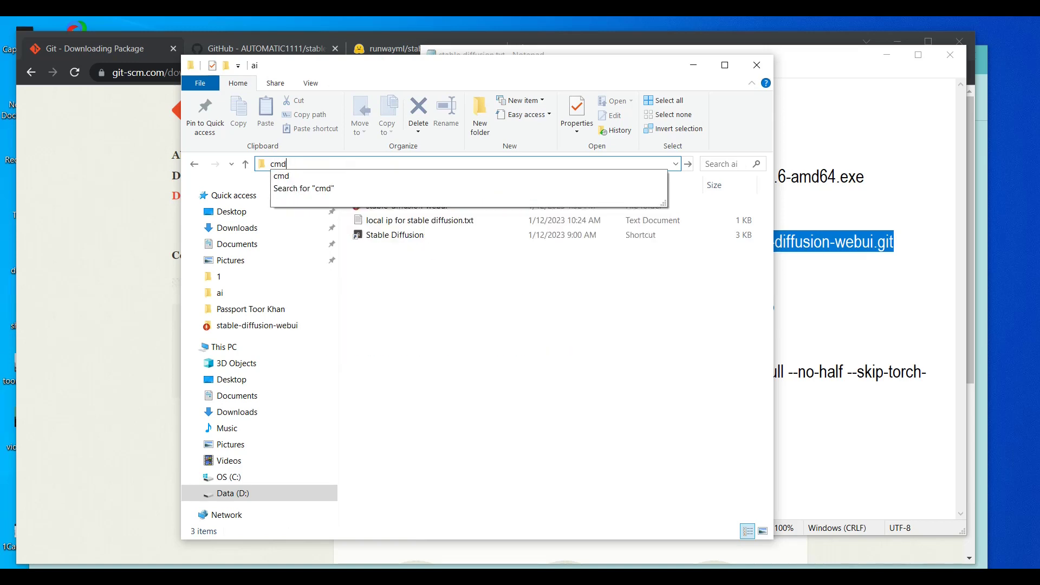
{"action": "key", "text": "Return"}
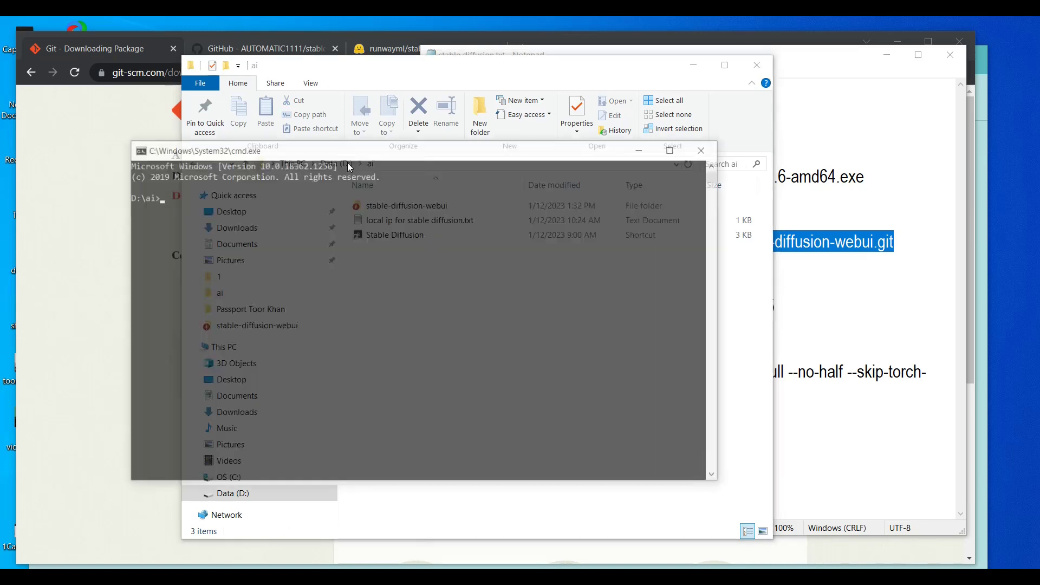
{"action": "left_click_drag", "start_coordinate": [491, 147], "coordinate": [519, 76]}
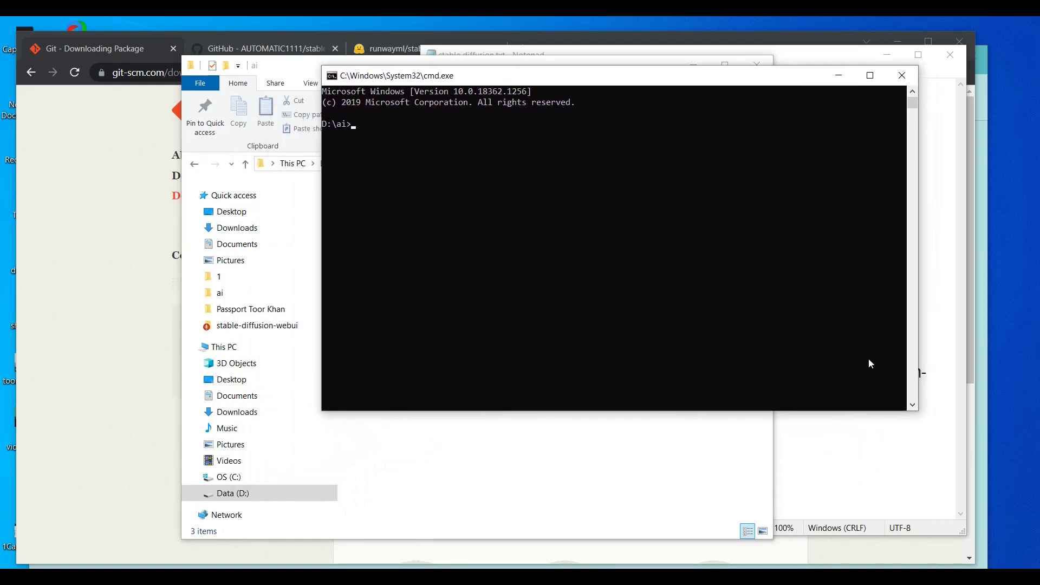
Copy the git clone command for AUTOMATIC1111/stable-diffusion-webui from the Notepad notes and run it in the command prompt at D:\ai.
{"action": "left_click", "coordinate": [904, 477]}
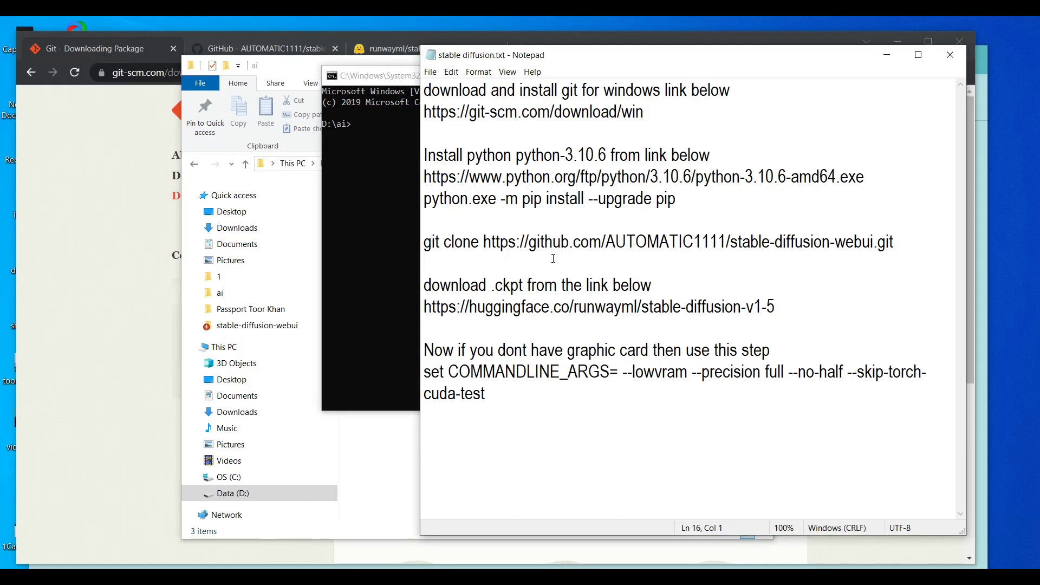
{"action": "left_click_drag", "start_coordinate": [427, 247], "coordinate": [905, 253]}
{"action": "right_click", "coordinate": [799, 242]}
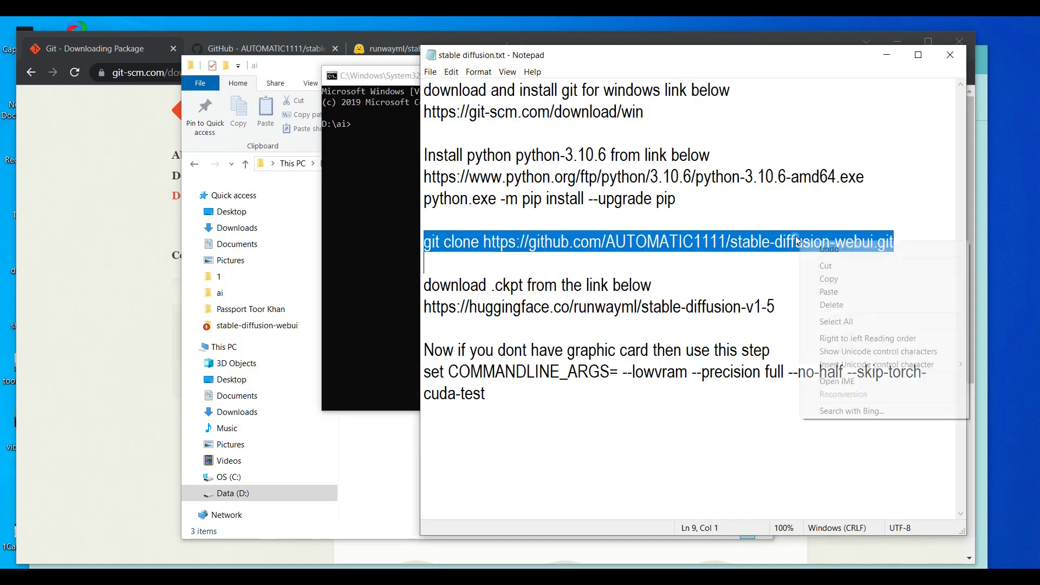
{"action": "left_click", "coordinate": [826, 281]}
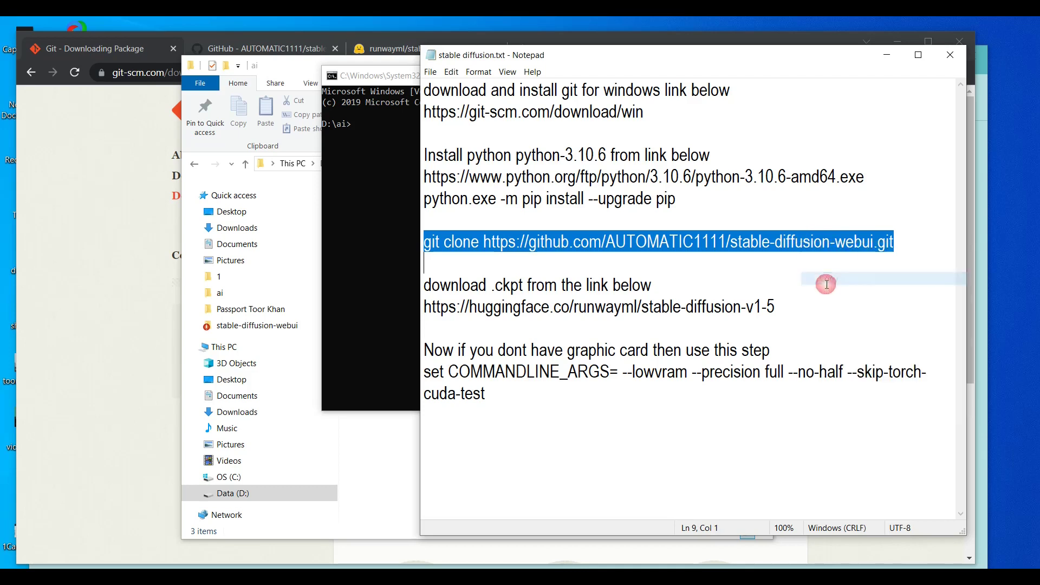
{"action": "left_click", "coordinate": [376, 129]}
{"action": "right_click", "coordinate": [376, 129]}
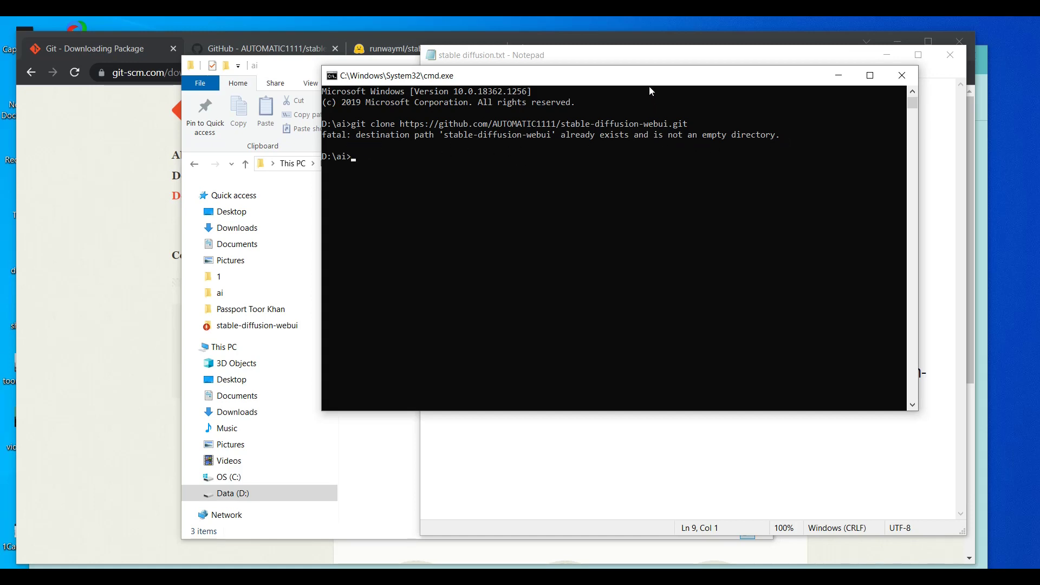
Minimize the Notepad notes and close the command prompt, leaving the ai folder window in front.
{"action": "left_click_drag", "start_coordinate": [650, 76], "coordinate": [563, 226]}
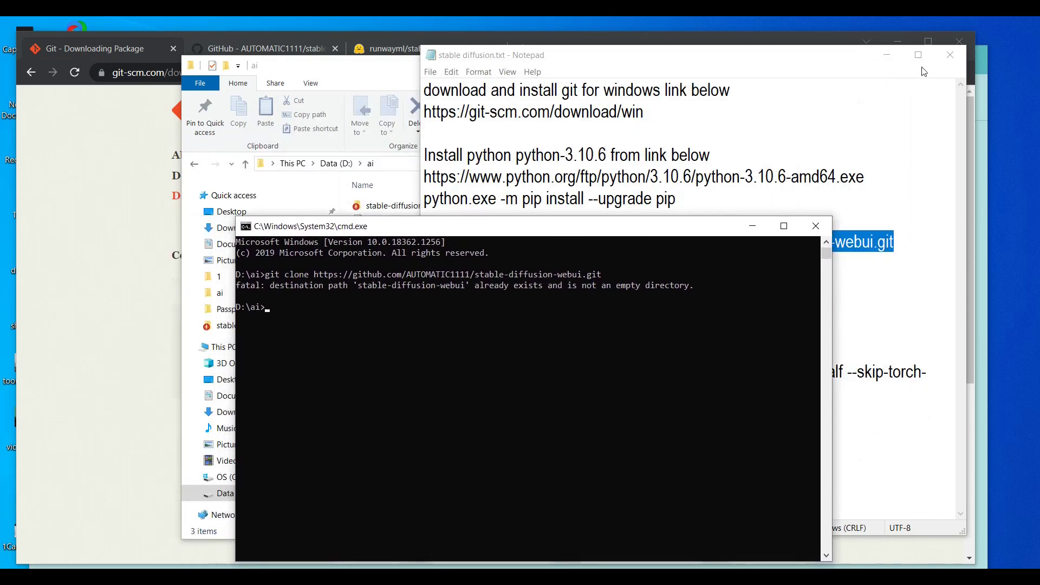
{"action": "left_click", "coordinate": [886, 54]}
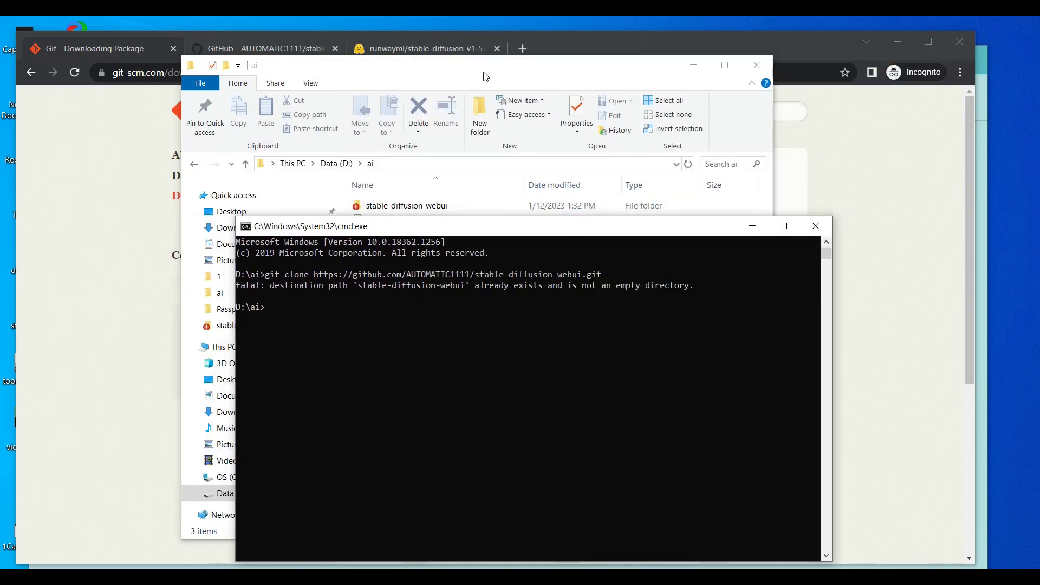
{"action": "left_click_drag", "start_coordinate": [483, 76], "coordinate": [650, 47]}
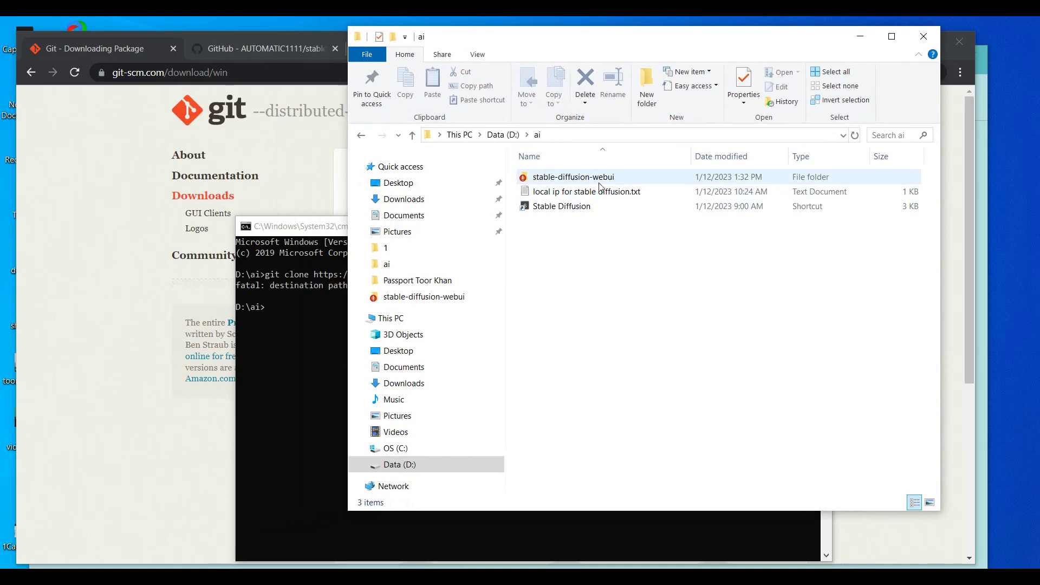
{"action": "left_click", "coordinate": [327, 226]}
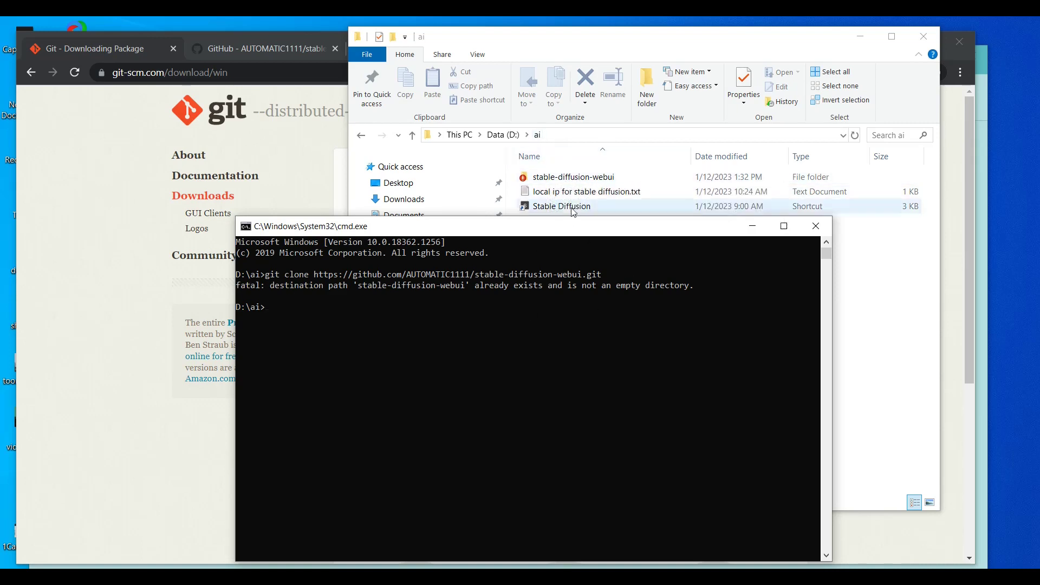
{"action": "mouse_move", "coordinate": [649, 185]}
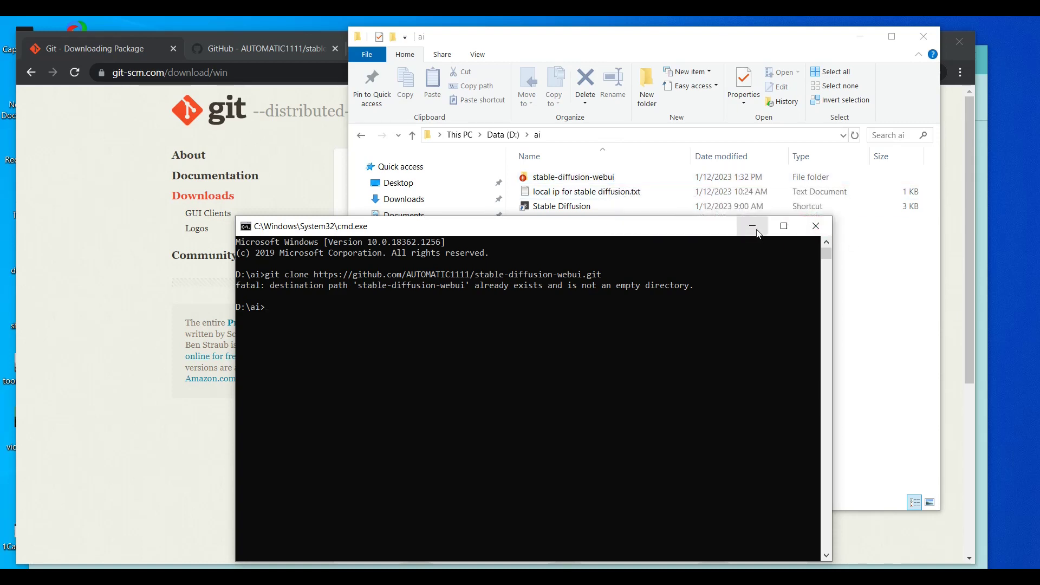
{"action": "left_click", "coordinate": [814, 226]}
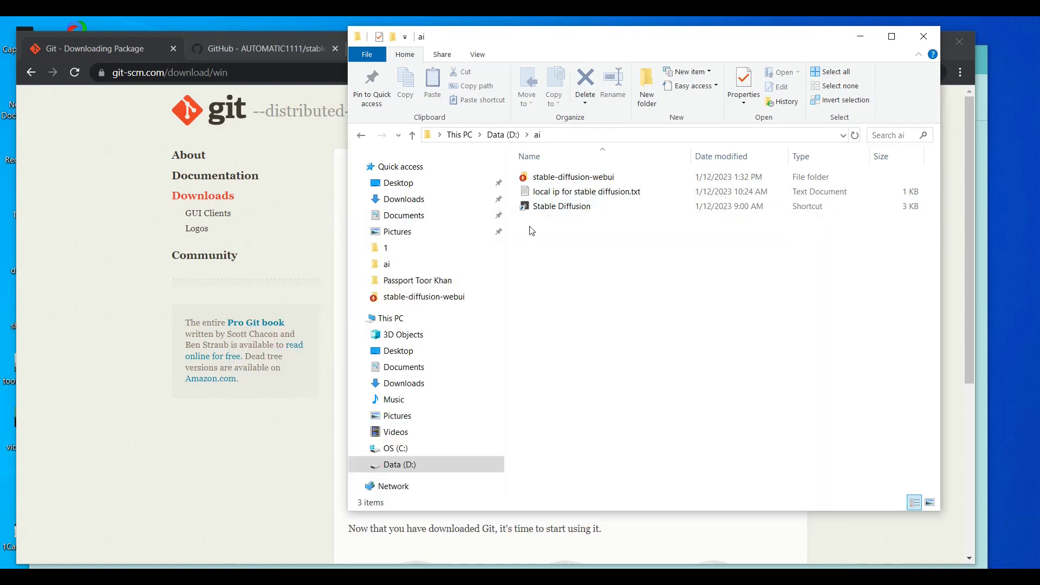
Open the stable-diffusion-webui folder inside D:\ai and locate webui-user.bat near the end of its file list.
{"action": "double_click", "coordinate": [579, 183]}
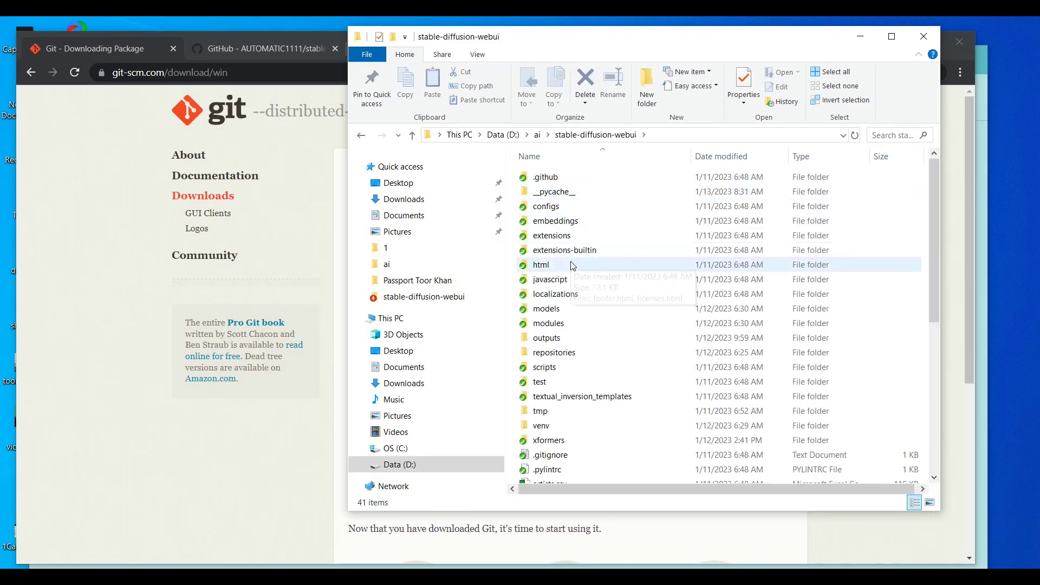
{"action": "scroll", "coordinate": [615, 282], "scroll_direction": "down", "scroll_amount": 6}
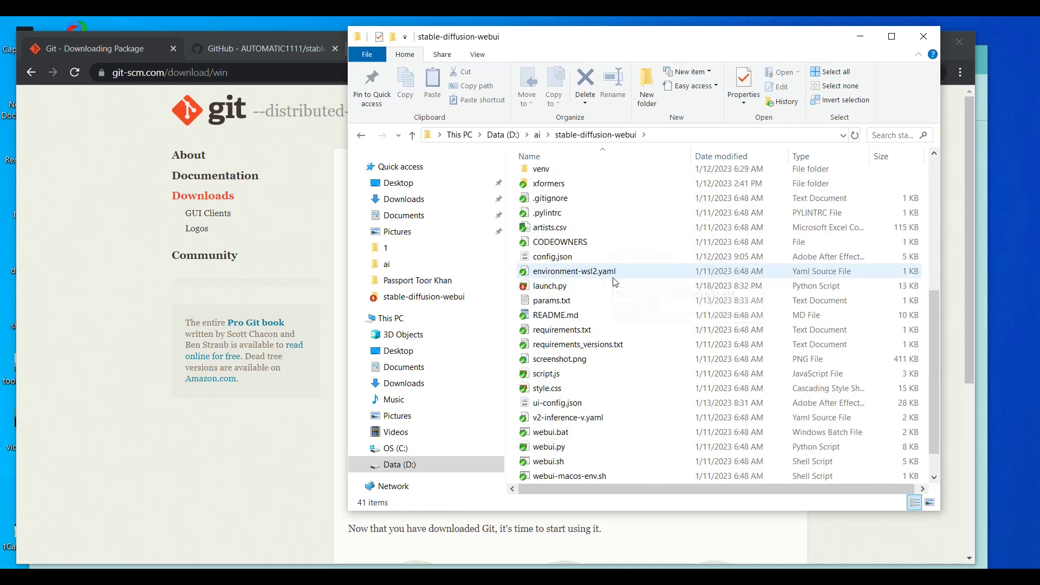
{"action": "scroll", "coordinate": [615, 282], "scroll_direction": "down", "scroll_amount": 1}
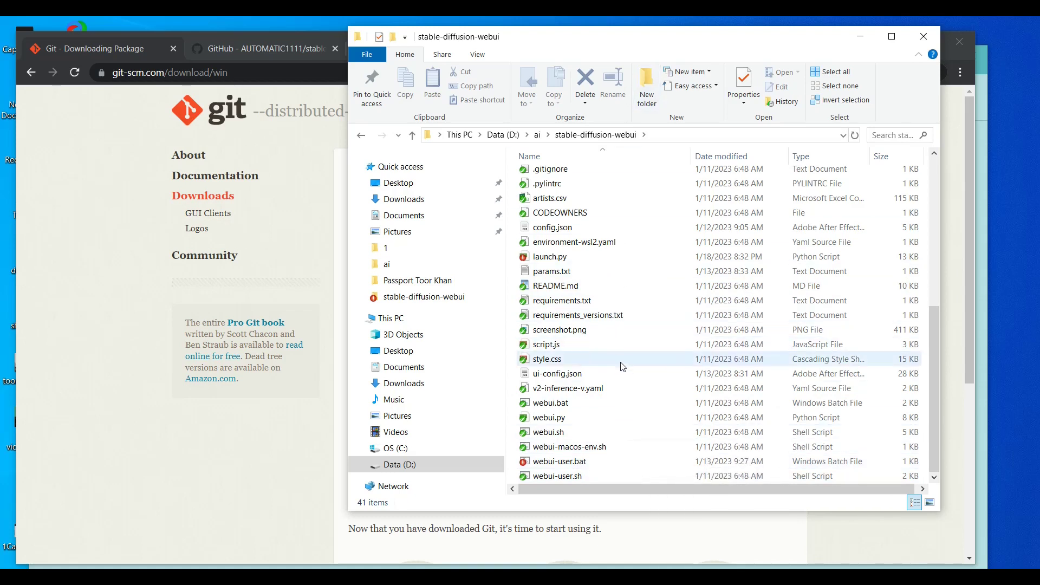
{"action": "left_click_drag", "start_coordinate": [659, 41], "coordinate": [718, 67]}
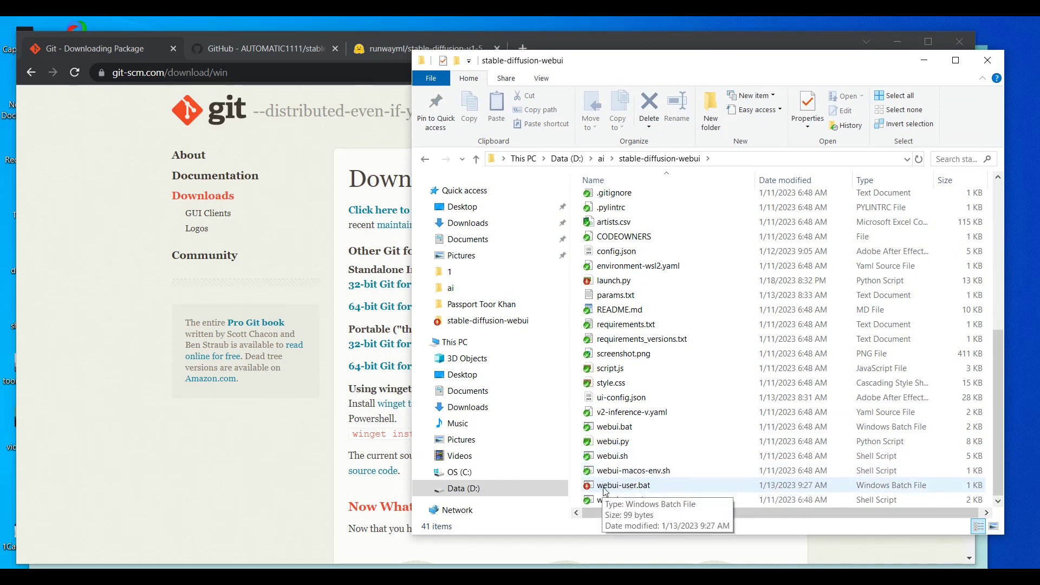
Open webui-user.bat for editing in Notepad and remove --xformers from the set COMMANDLINE_ARGS line.
{"action": "right_click", "coordinate": [646, 489]}
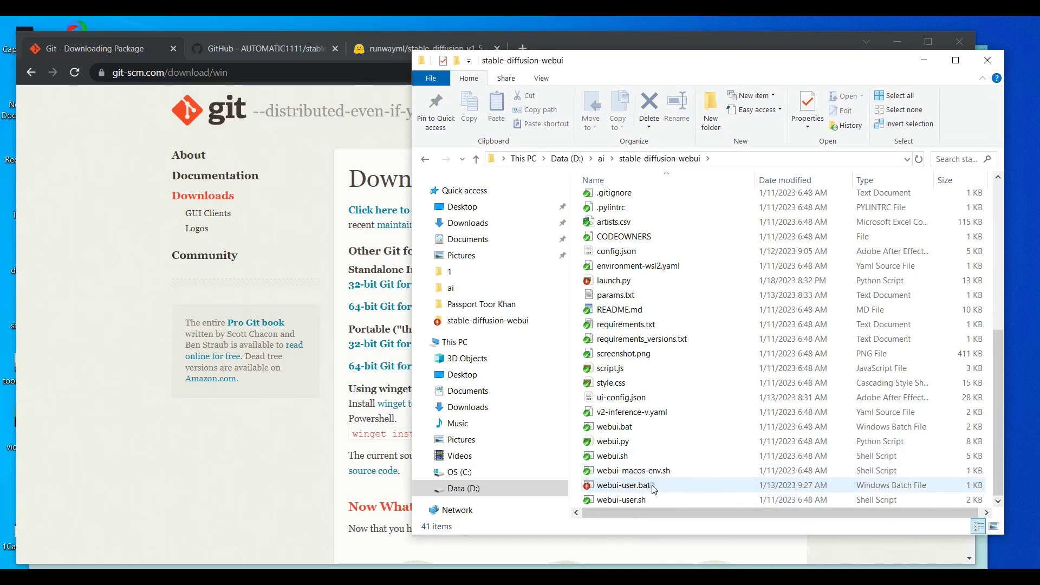
{"action": "left_click", "coordinate": [634, 488]}
{"action": "right_click", "coordinate": [634, 487]}
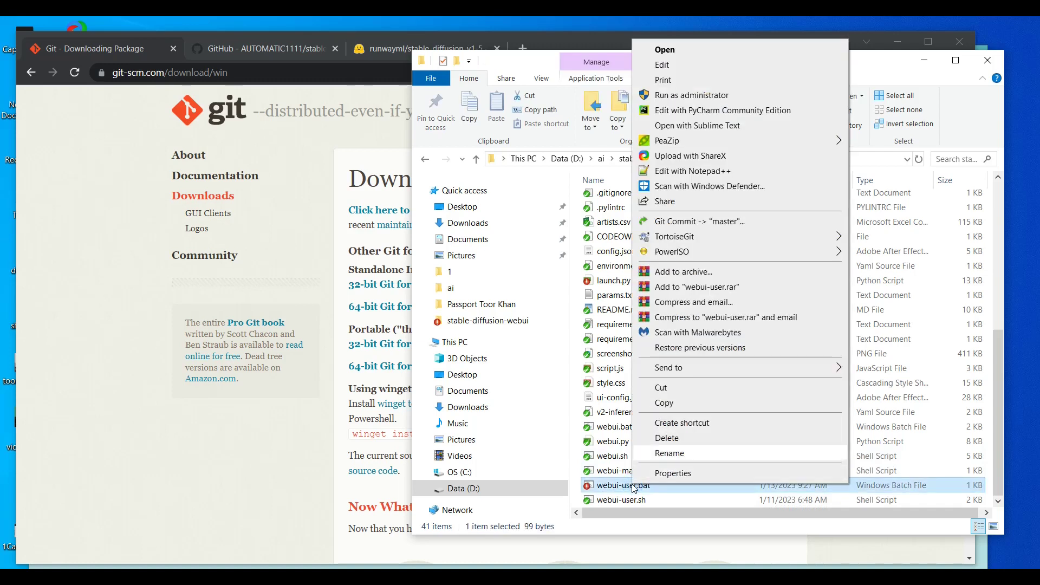
{"action": "left_click", "coordinate": [684, 65]}
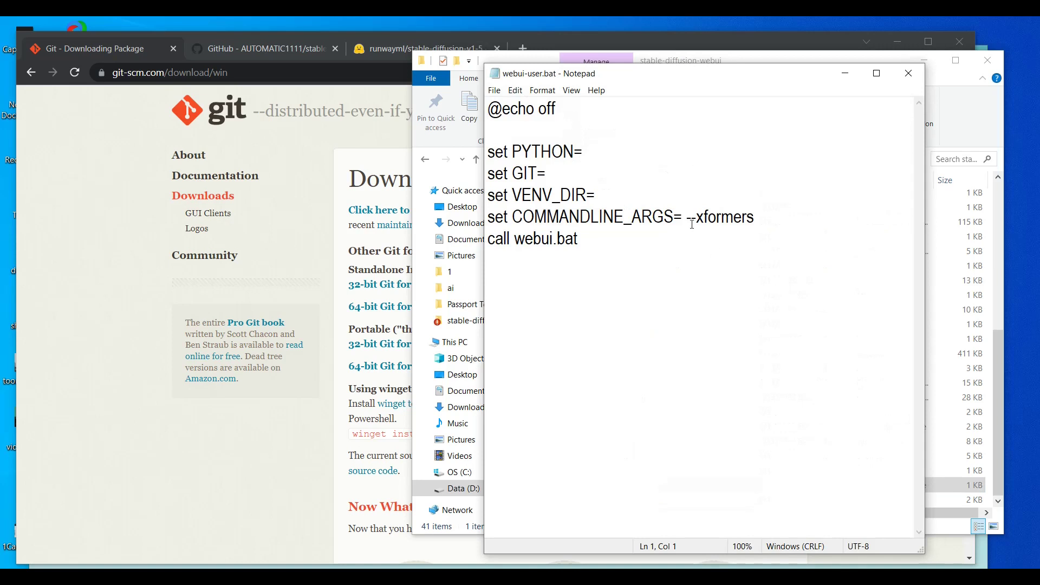
{"action": "left_click_drag", "start_coordinate": [686, 218], "coordinate": [763, 219]}
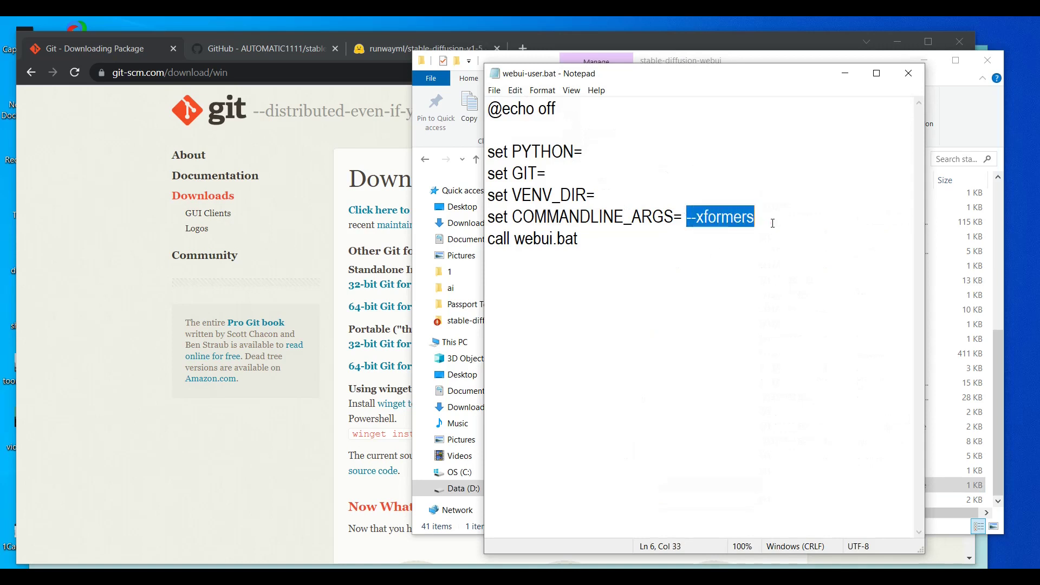
{"action": "key", "text": "BackSpace"}
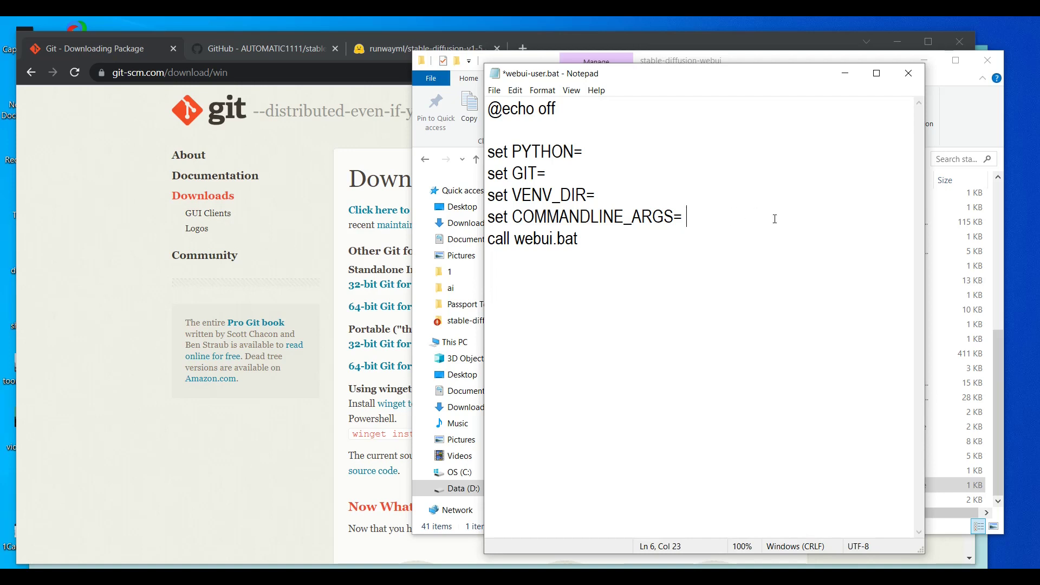
Switch to the stable diffusion.txt notes and review the COMMANDLINE_ARGS options meant for computers without a graphics card.
{"action": "mouse_move", "coordinate": [716, 577]}
{"action": "left_click", "coordinate": [716, 577]}
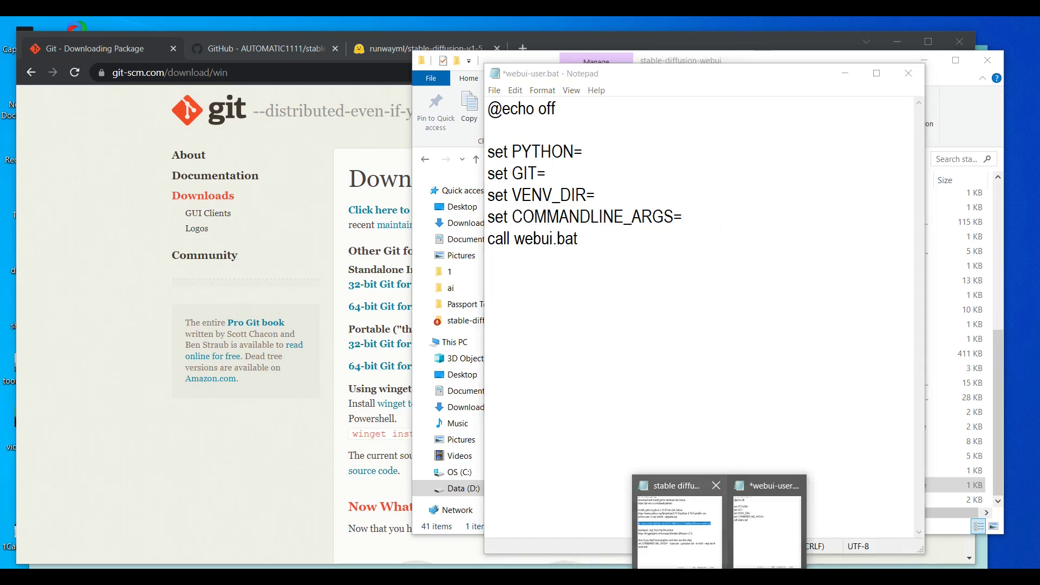
{"action": "left_click", "coordinate": [696, 536]}
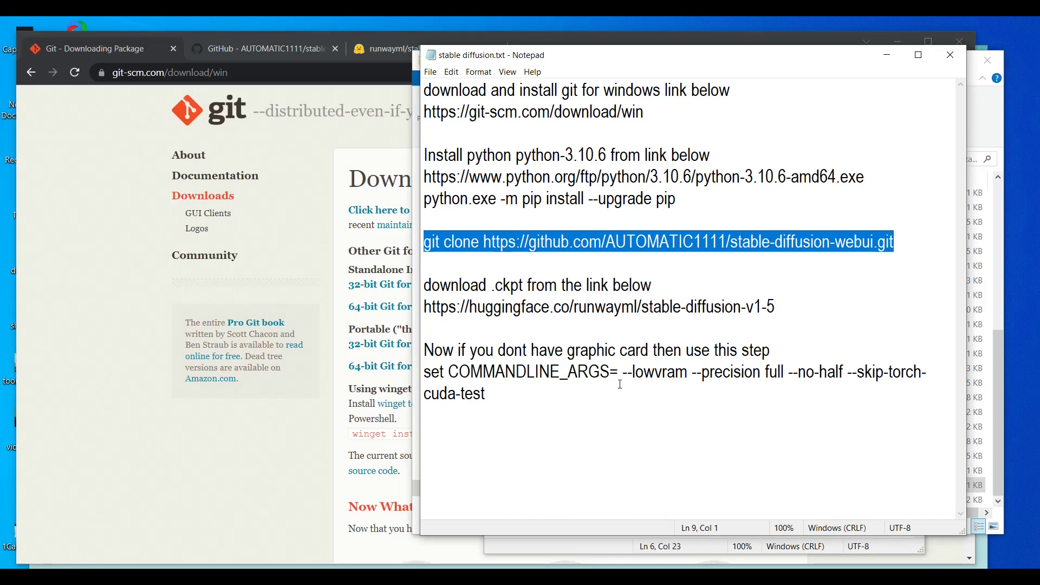
{"action": "mouse_move", "coordinate": [624, 373]}
{"action": "left_mouse_down"}
{"action": "mouse_move", "coordinate": [921, 363]}
{"action": "mouse_move", "coordinate": [935, 379]}
{"action": "left_mouse_up"}
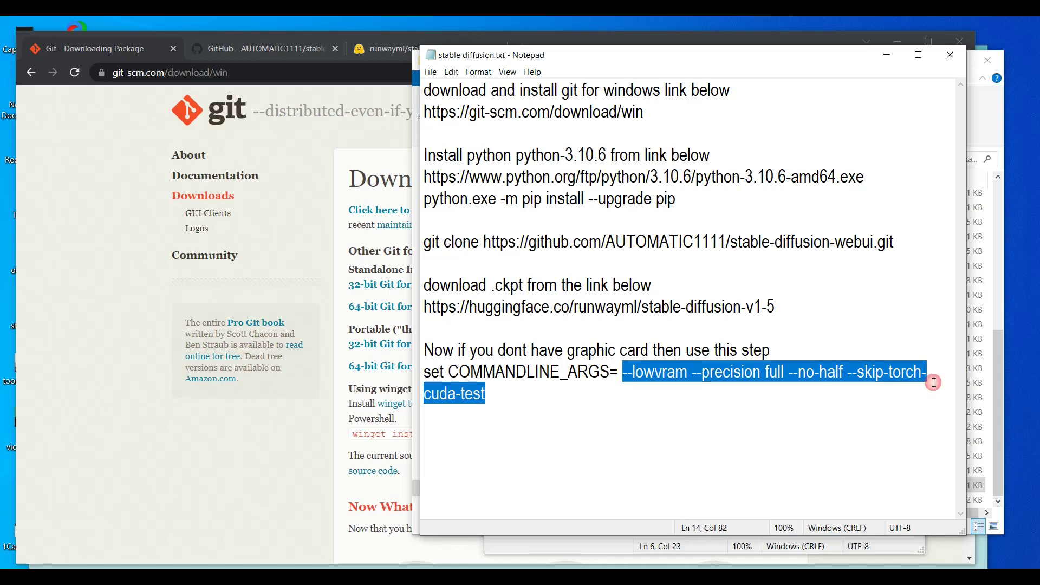
{"action": "left_click", "coordinate": [647, 318]}
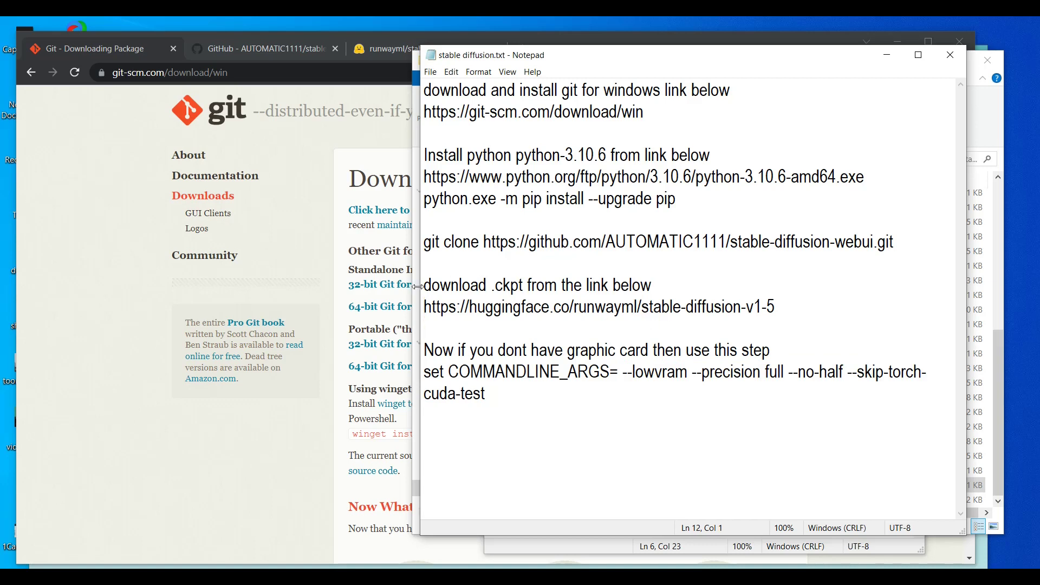
Copy the Hugging Face .ckpt download link from the notes and switch to the runwayml/stable-diffusion-v1-5 page in Chrome.
{"action": "left_click_drag", "start_coordinate": [425, 287], "coordinate": [662, 285]}
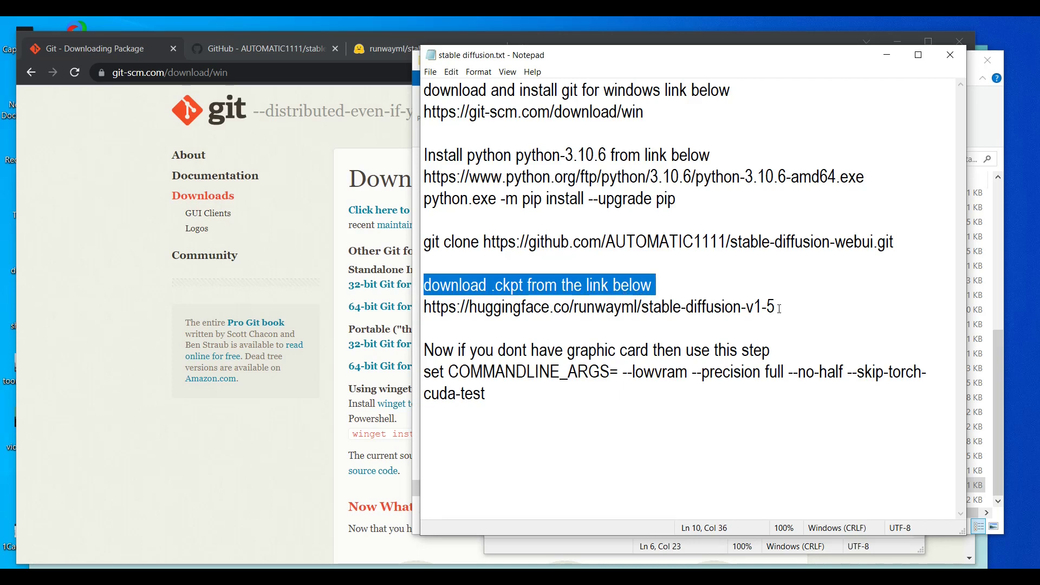
{"action": "left_click_drag", "start_coordinate": [777, 307], "coordinate": [424, 314]}
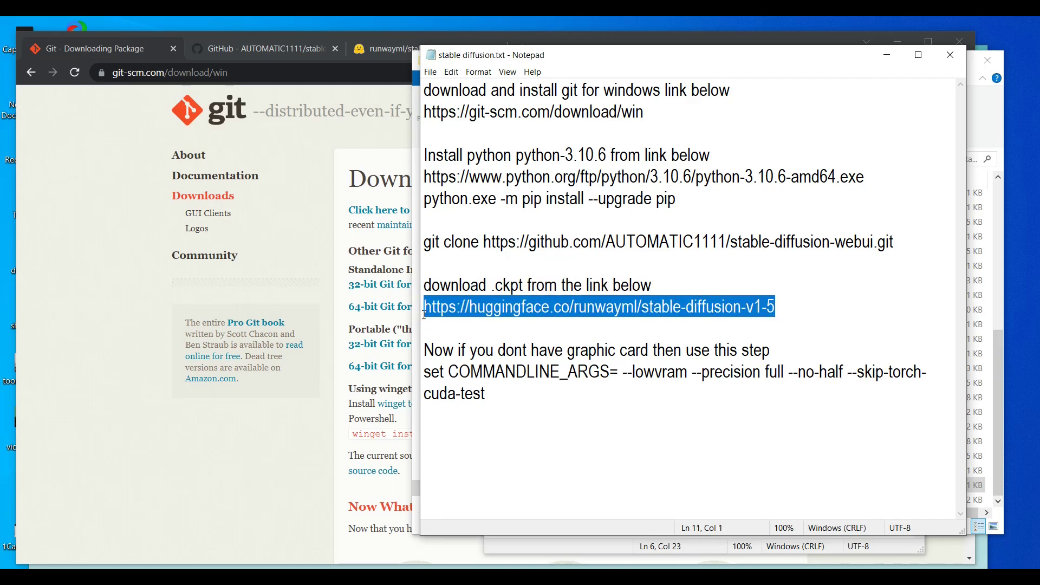
{"action": "right_click", "coordinate": [472, 309]}
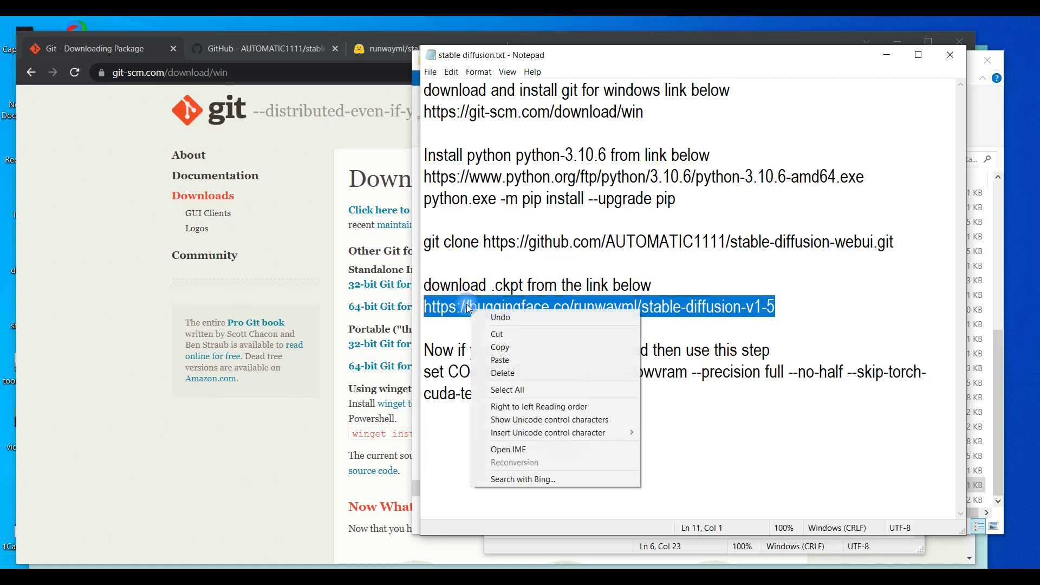
{"action": "left_click", "coordinate": [509, 348]}
{"action": "left_click", "coordinate": [372, 47]}
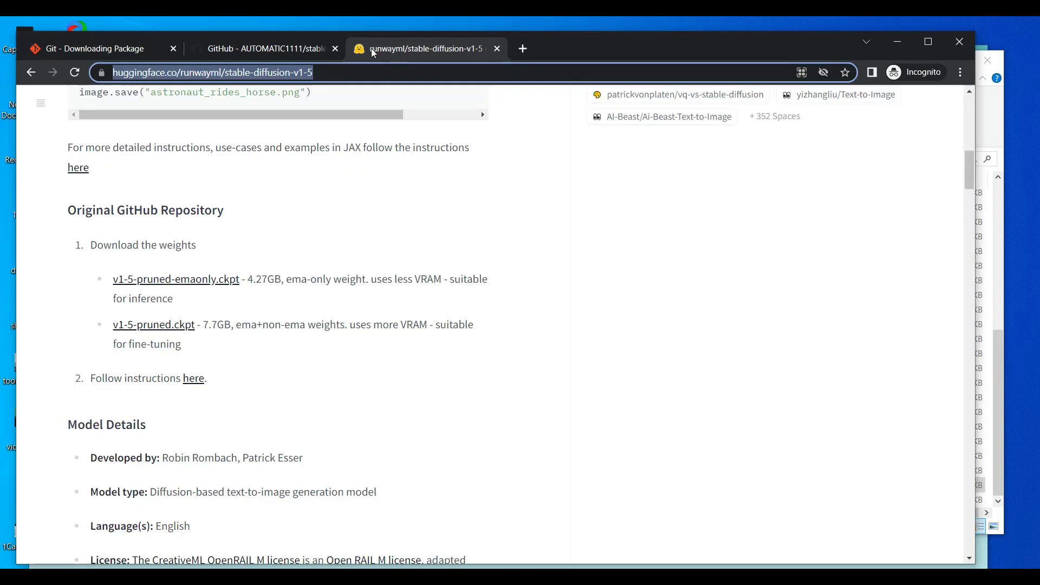
Examine the checkpoint download links and the file size of v1-5-pruned-emaonly.ckpt on the model page, and minimize the browser.
{"action": "scroll", "coordinate": [454, 222], "scroll_direction": "up", "scroll_amount": 15}
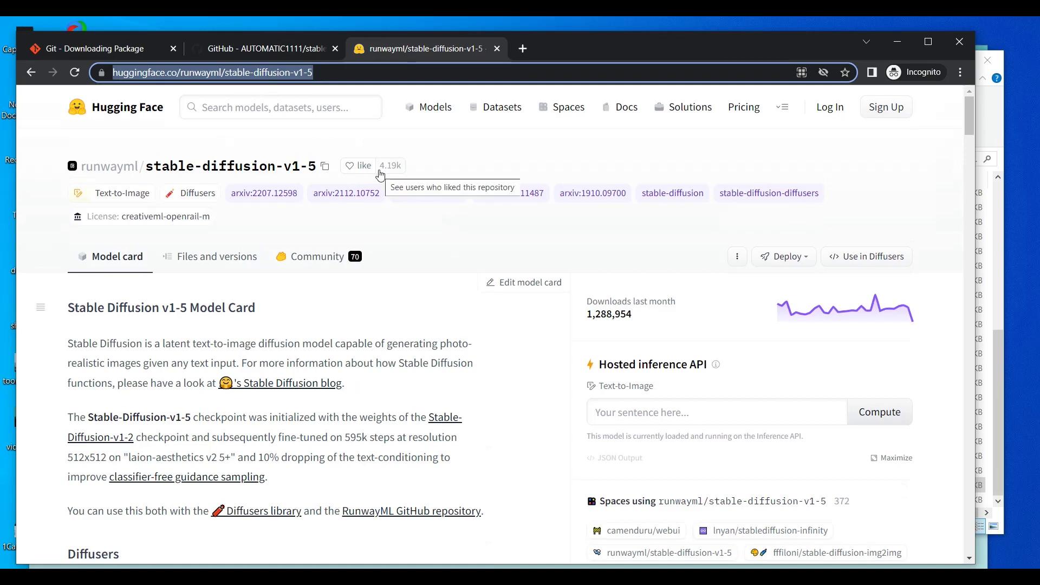
{"action": "scroll", "coordinate": [379, 184], "scroll_direction": "down", "scroll_amount": 6}
{"action": "scroll", "coordinate": [374, 230], "scroll_direction": "down", "scroll_amount": 8}
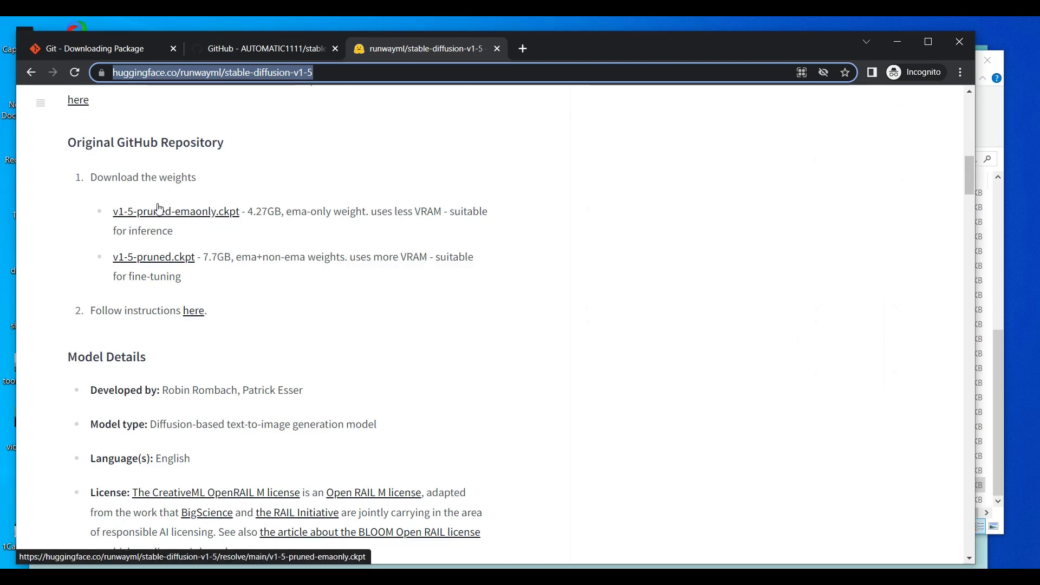
{"action": "left_click_drag", "start_coordinate": [248, 211], "coordinate": [267, 213]}
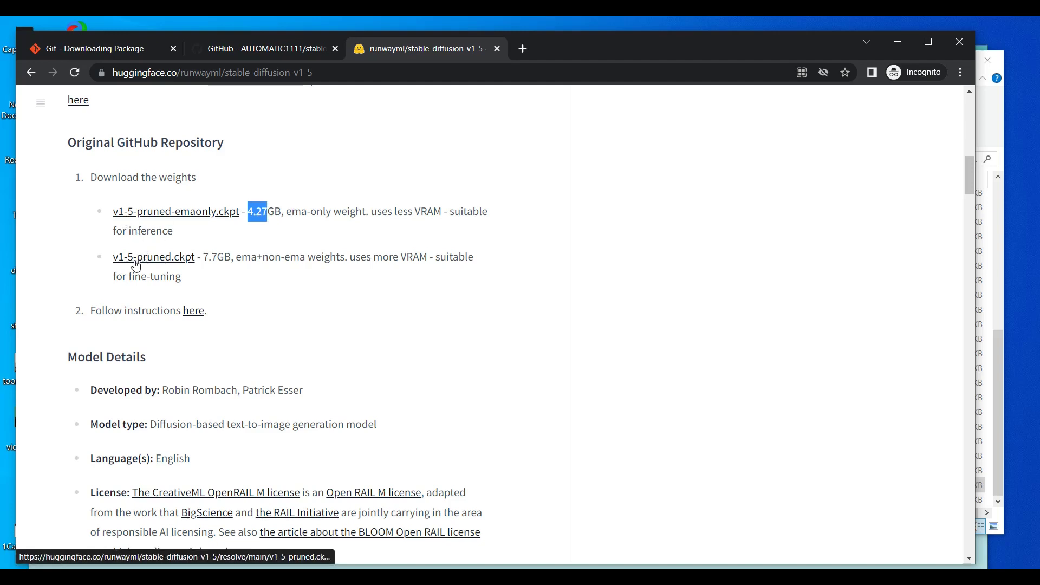
{"action": "left_click", "coordinate": [276, 211]}
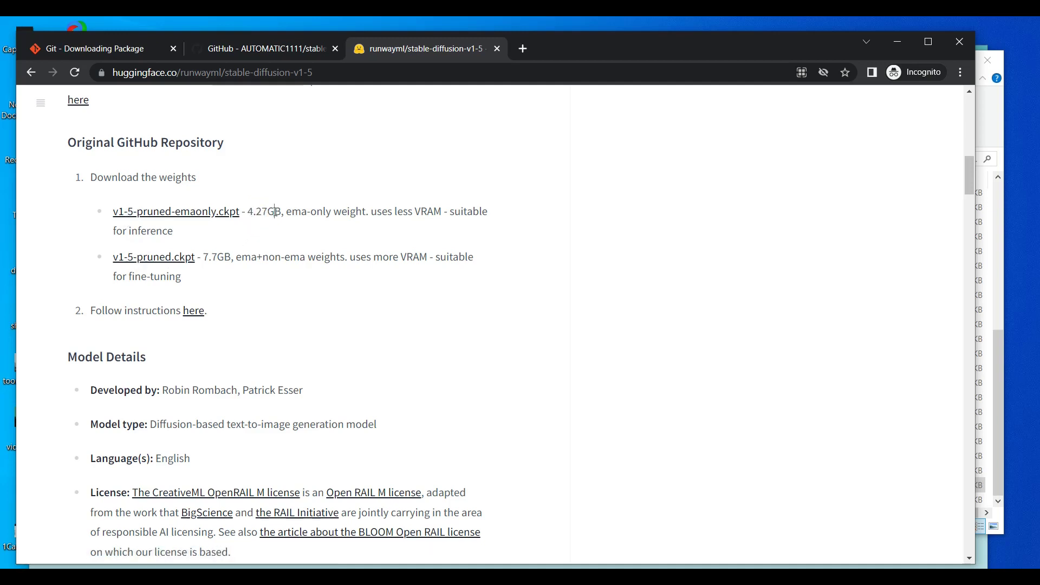
{"action": "left_click_drag", "start_coordinate": [282, 211], "coordinate": [246, 211]}
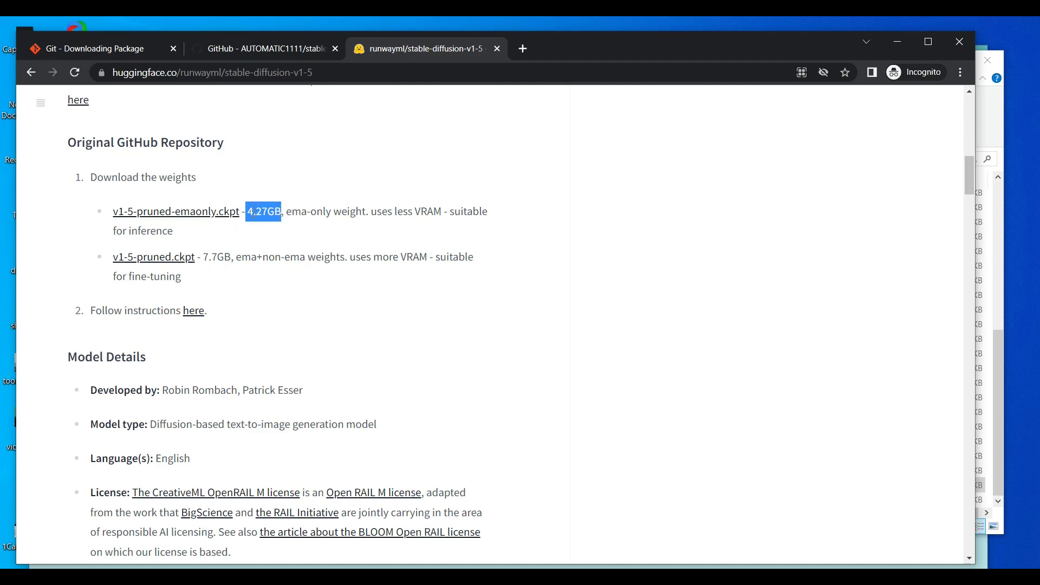
{"action": "left_click", "coordinate": [287, 211]}
{"action": "left_click_drag", "start_coordinate": [280, 210], "coordinate": [244, 212]}
{"action": "left_click", "coordinate": [890, 42]}
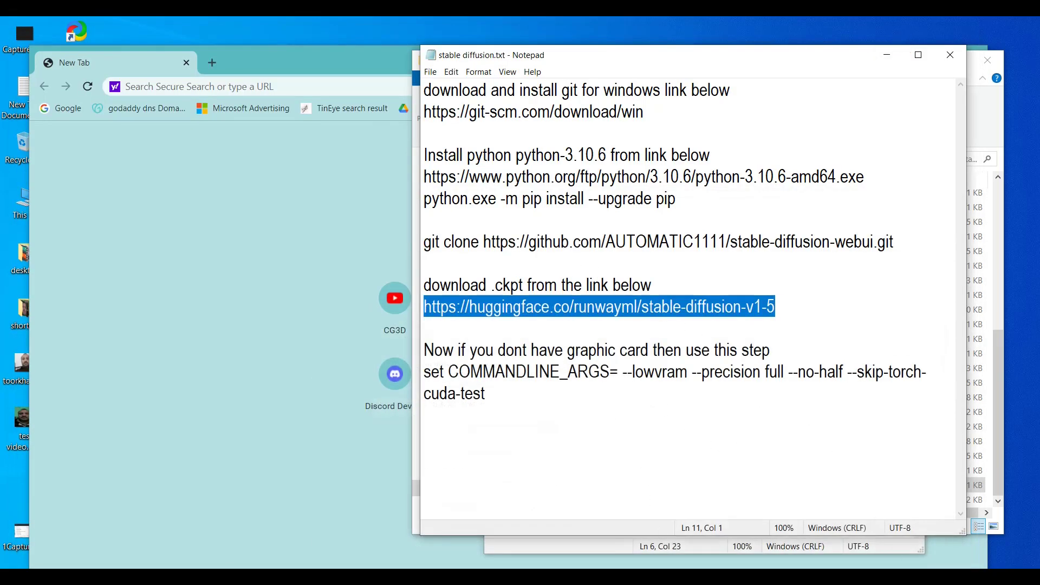
Switch to the stable-diffusion-webui folder in File Explorer and open models\Stable-diffusion, where the checkpoint files belong.
{"action": "mouse_move", "coordinate": [517, 576]}
{"action": "key", "text": "alt+Tab"}
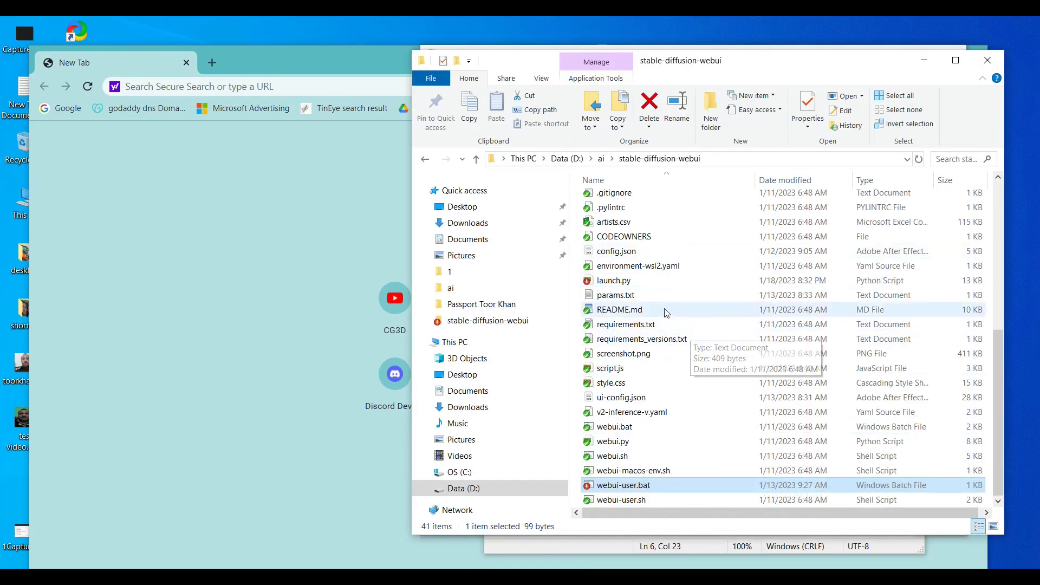
{"action": "scroll", "coordinate": [650, 303], "scroll_direction": "up", "scroll_amount": 1}
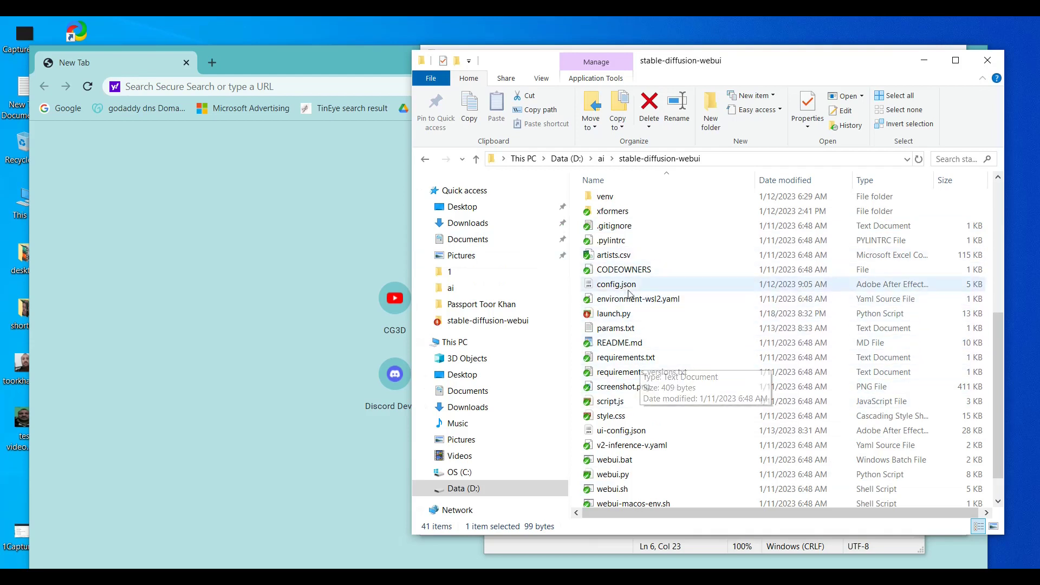
{"action": "scroll", "coordinate": [660, 336], "scroll_direction": "down", "scroll_amount": 1}
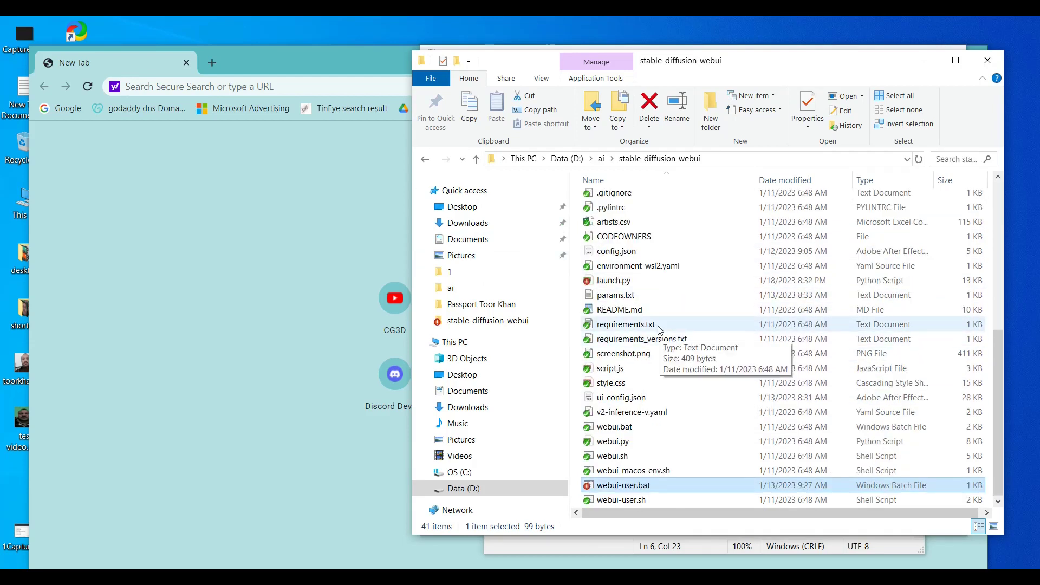
{"action": "scroll", "coordinate": [625, 247], "scroll_direction": "up", "scroll_amount": 2}
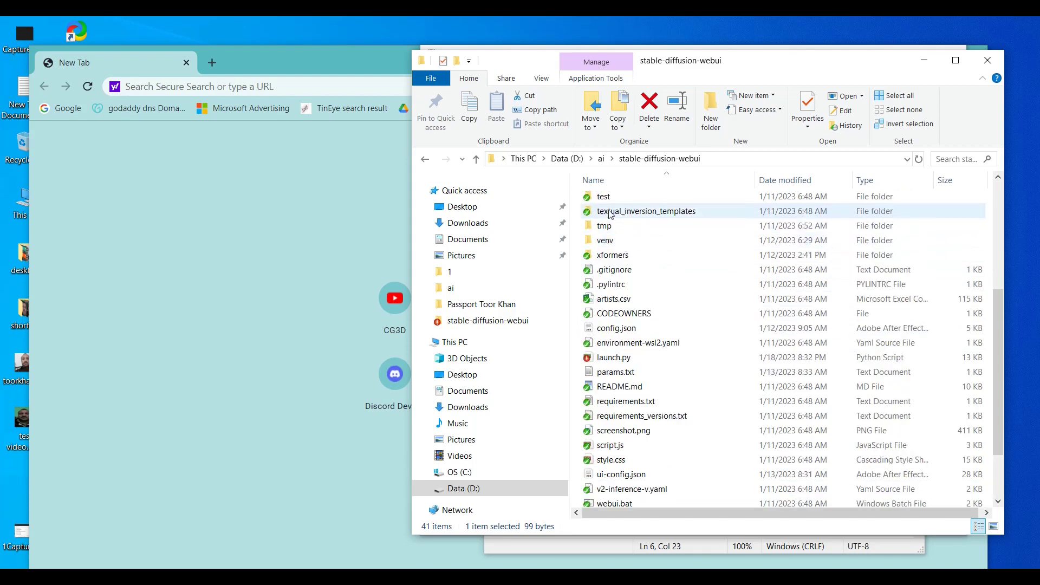
{"action": "scroll", "coordinate": [623, 235], "scroll_direction": "up", "scroll_amount": 5}
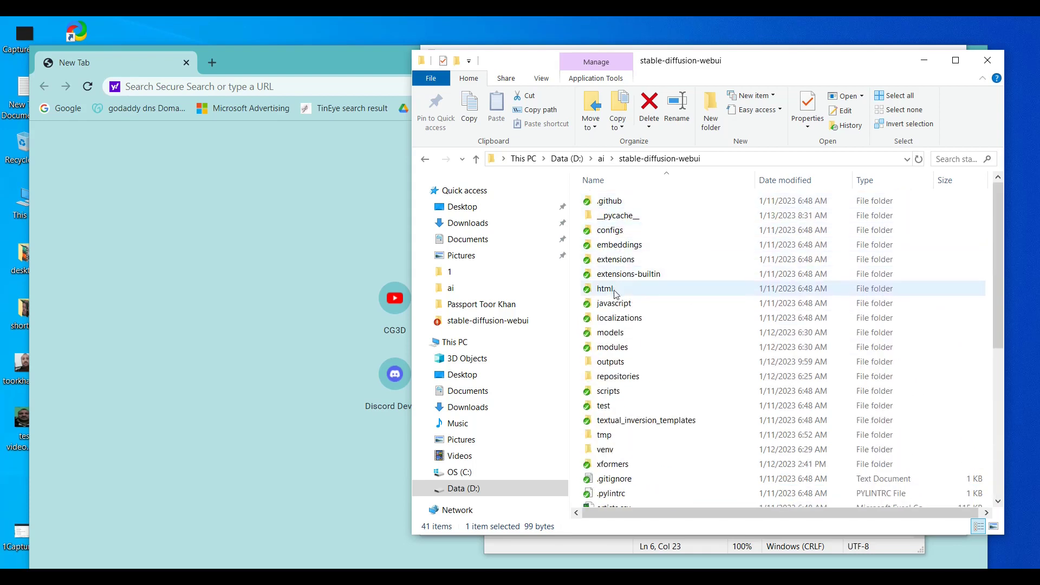
{"action": "double_click", "coordinate": [622, 332]}
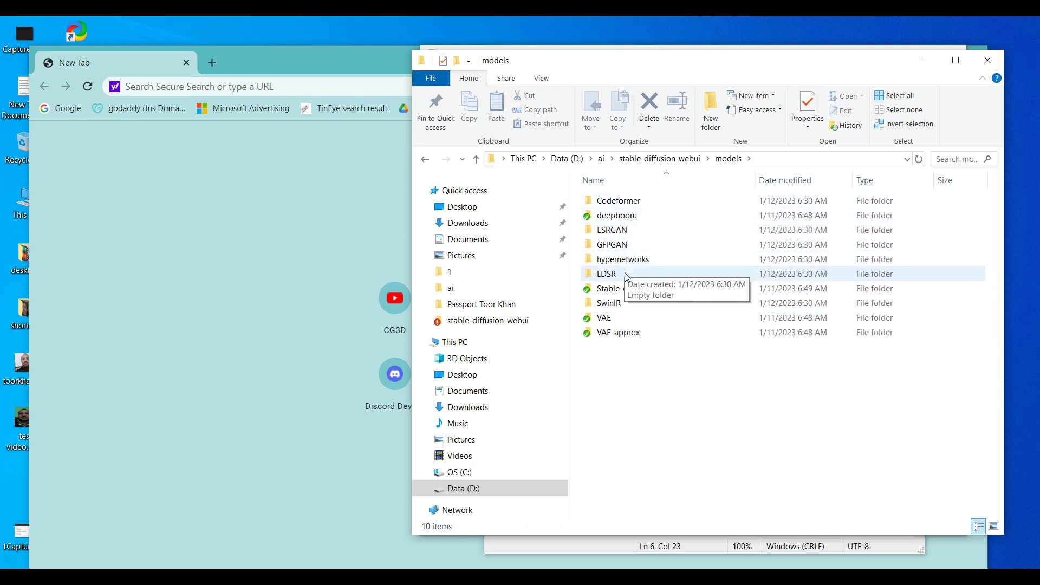
{"action": "double_click", "coordinate": [615, 289]}
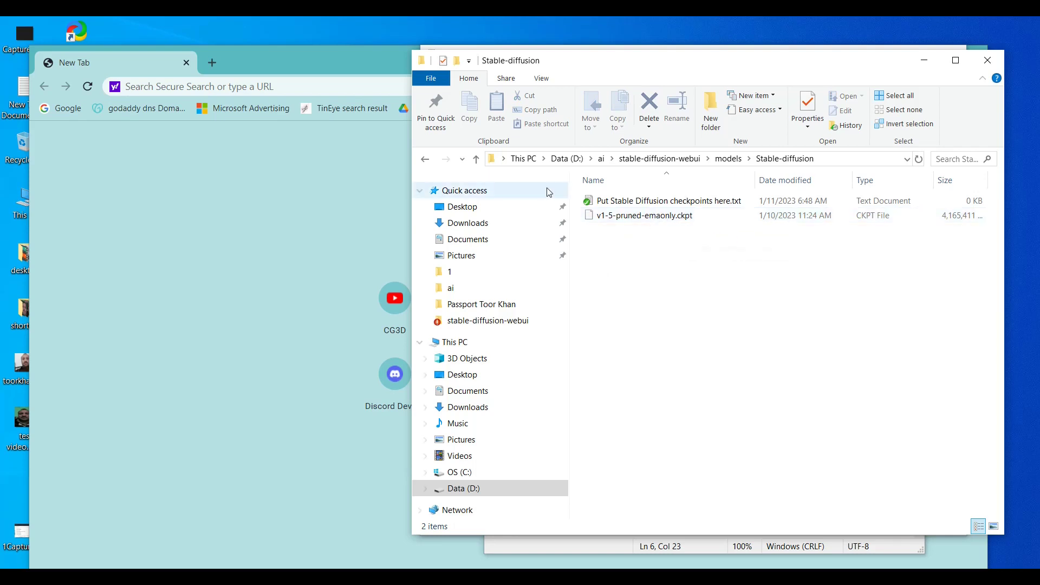
Go back up to the stable-diffusion-webui folder and open webui-user.bat for editing in Notepad.
{"action": "left_click", "coordinate": [477, 160]}
{"action": "left_click", "coordinate": [477, 161]}
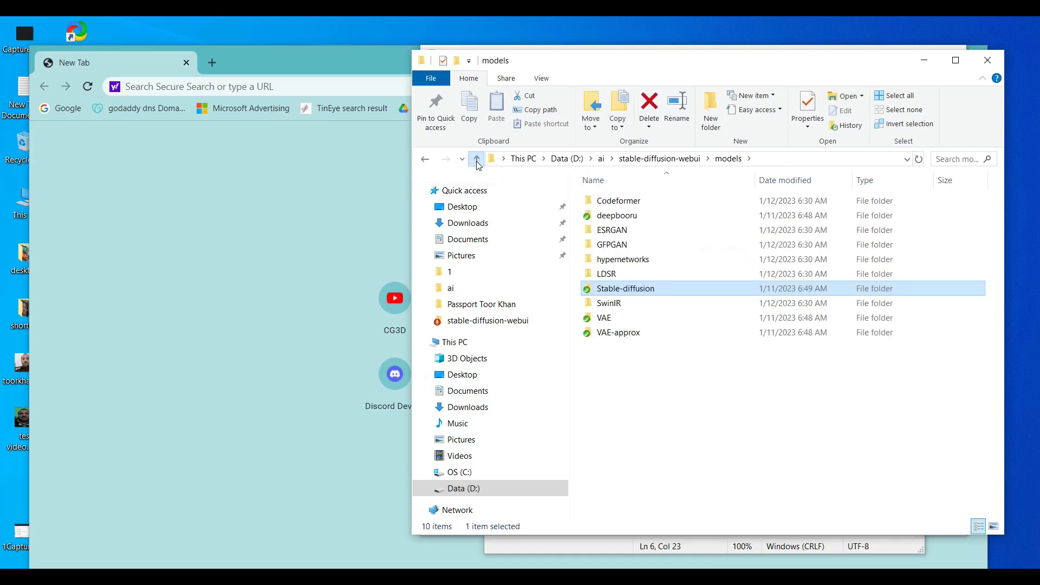
{"action": "scroll", "coordinate": [714, 418], "scroll_direction": "down", "scroll_amount": 4}
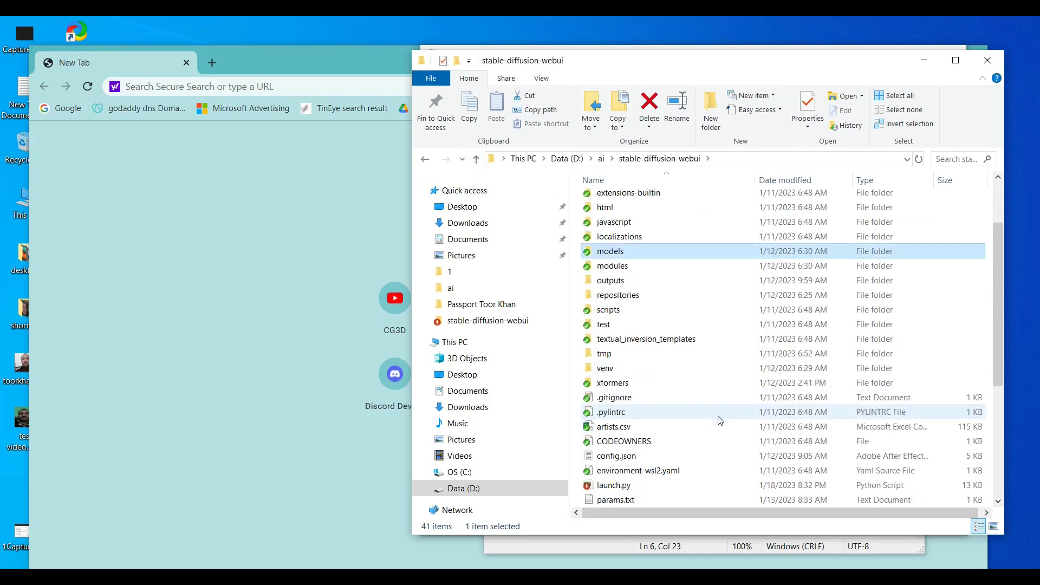
{"action": "scroll", "coordinate": [701, 431], "scroll_direction": "down", "scroll_amount": 1}
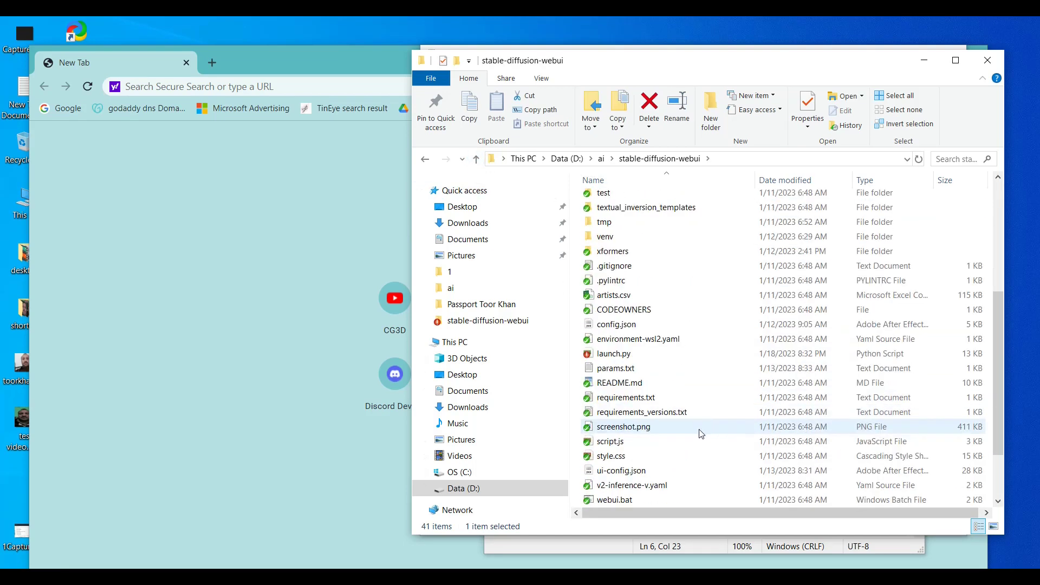
{"action": "scroll", "coordinate": [664, 445], "scroll_direction": "down", "scroll_amount": 2}
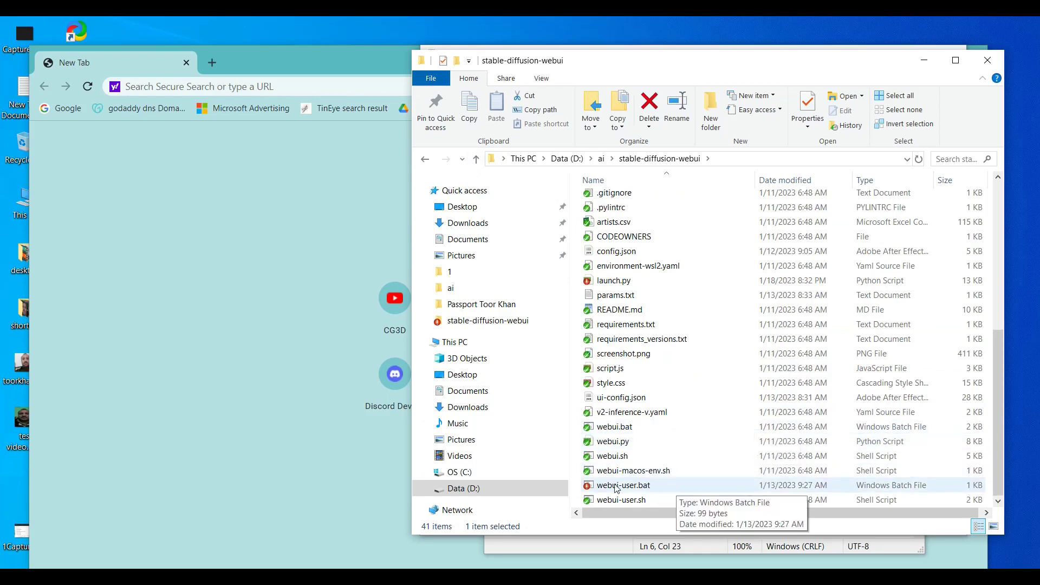
{"action": "right_click", "coordinate": [642, 486]}
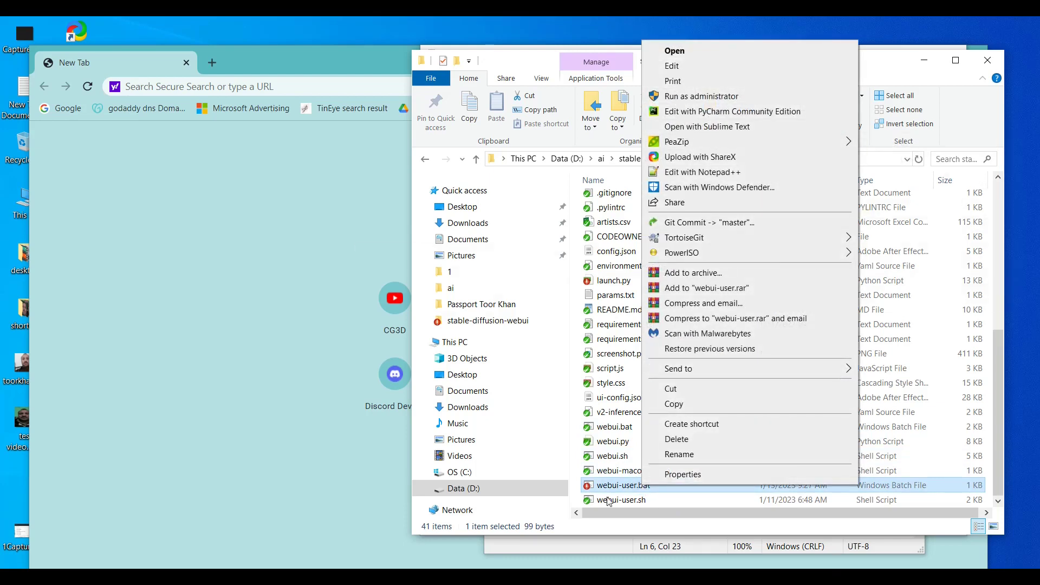
{"action": "left_click", "coordinate": [661, 67]}
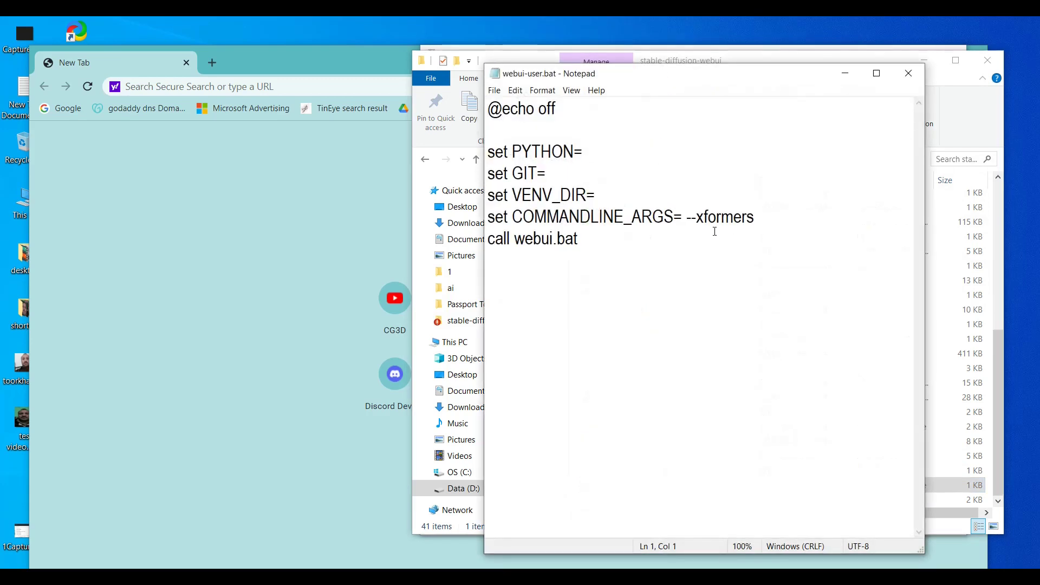
Replace --xformers in COMMANDLINE_ARGS with "--lowvram --precision full --no-half --skip-torch-cuda-test" copied from the stable diffusion.txt notes.
{"action": "mouse_move", "coordinate": [686, 216]}
{"action": "left_mouse_down"}
{"action": "mouse_move", "coordinate": [780, 228]}
{"action": "mouse_move", "coordinate": [688, 217]}
{"action": "left_mouse_up"}
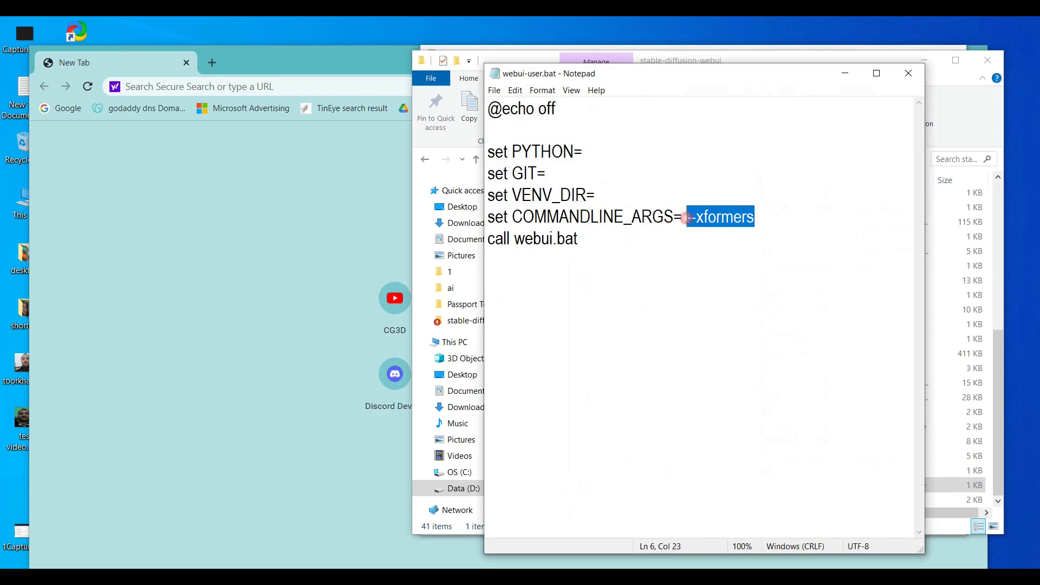
{"action": "key", "text": "Delete"}
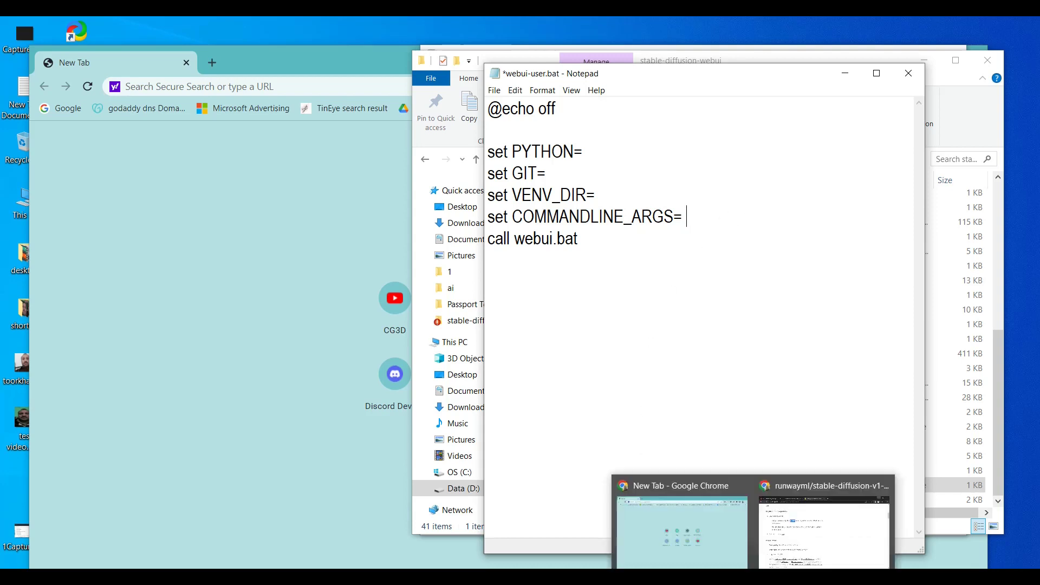
{"action": "mouse_move", "coordinate": [720, 575]}
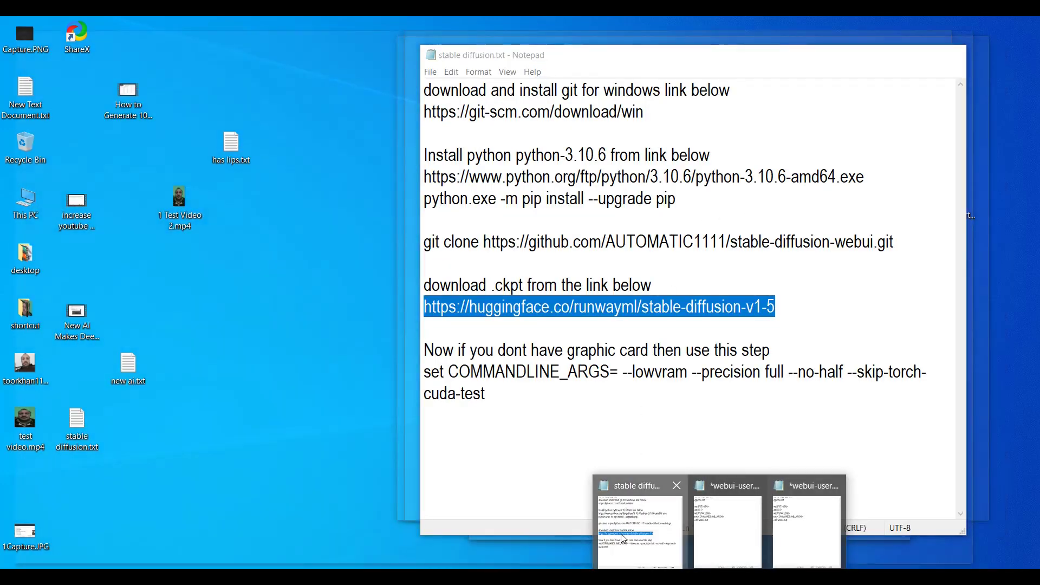
{"action": "left_click", "coordinate": [630, 541]}
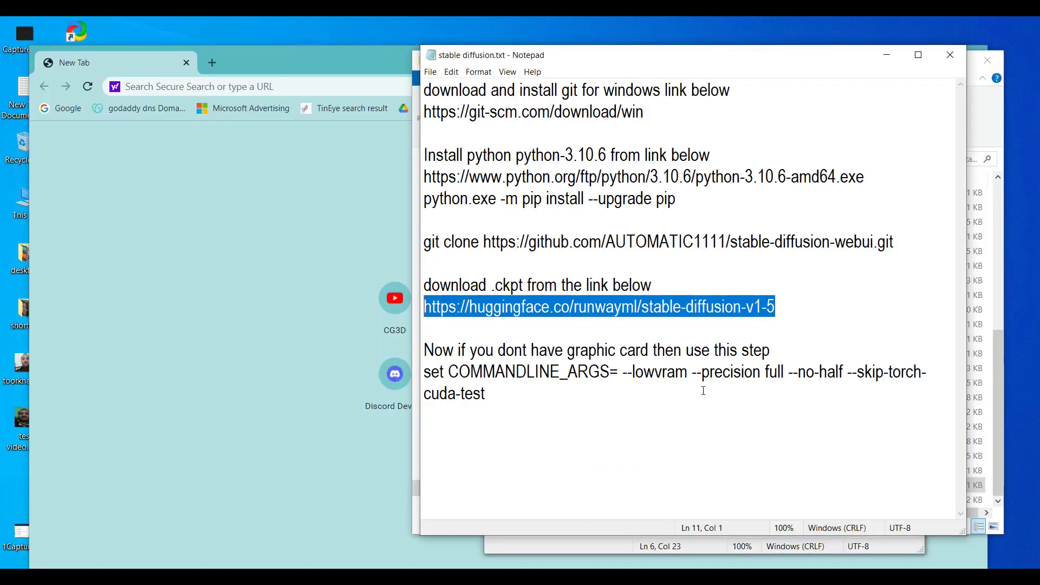
{"action": "left_click_drag", "start_coordinate": [623, 372], "coordinate": [632, 388]}
{"action": "right_click", "coordinate": [699, 372]}
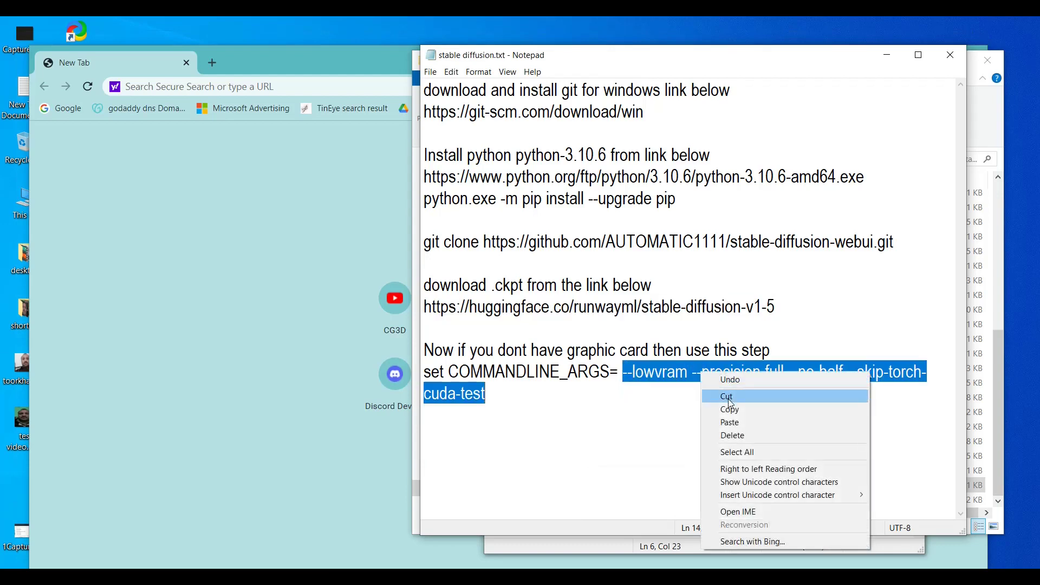
{"action": "left_click", "coordinate": [732, 409]}
{"action": "left_click", "coordinate": [886, 55]}
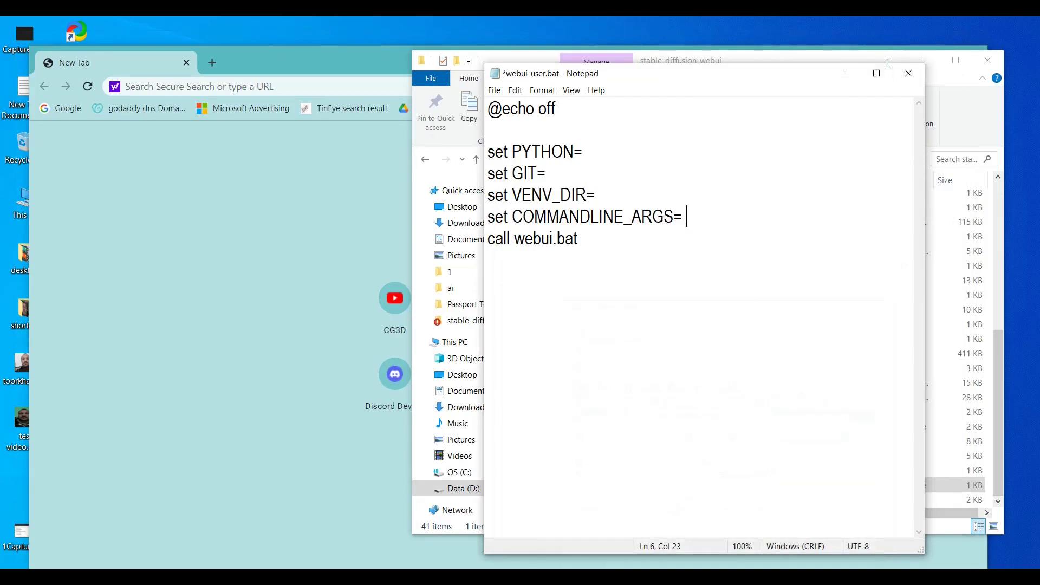
{"action": "right_click", "coordinate": [696, 218]}
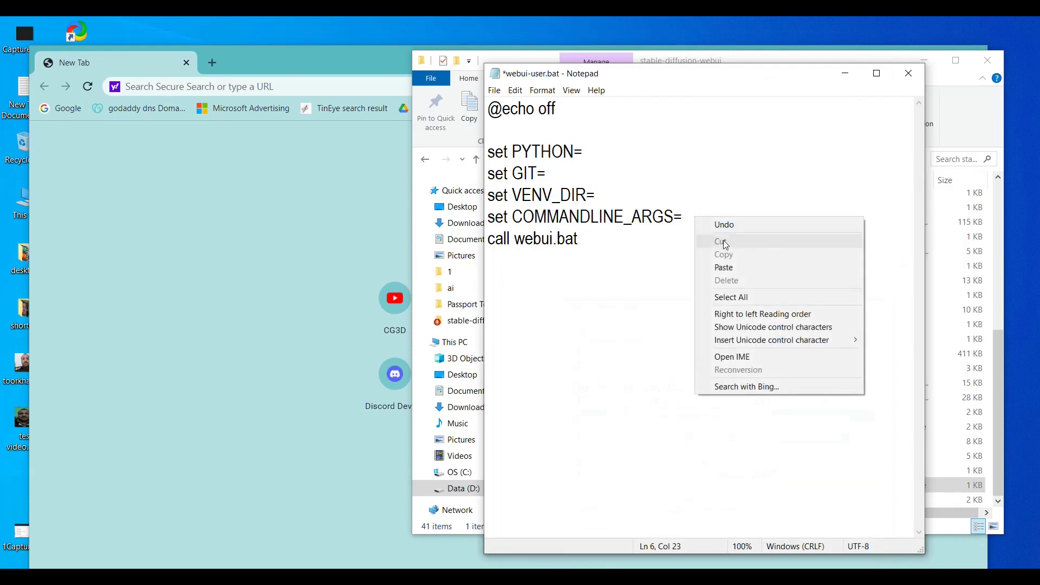
{"action": "left_click", "coordinate": [723, 268]}
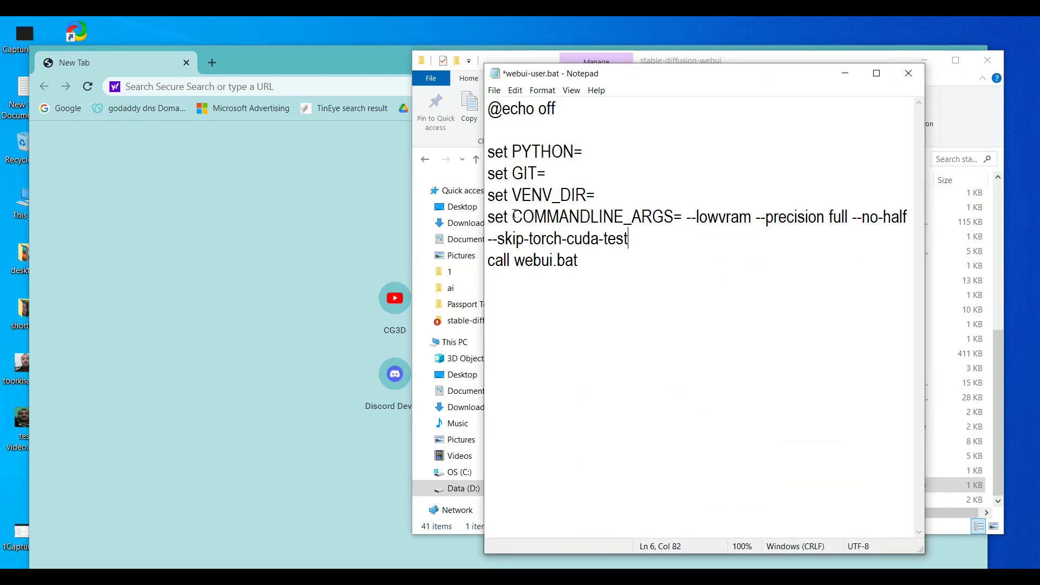
Save webui-user.bat and close it.
{"action": "left_click", "coordinate": [494, 90]}
{"action": "left_click", "coordinate": [519, 145]}
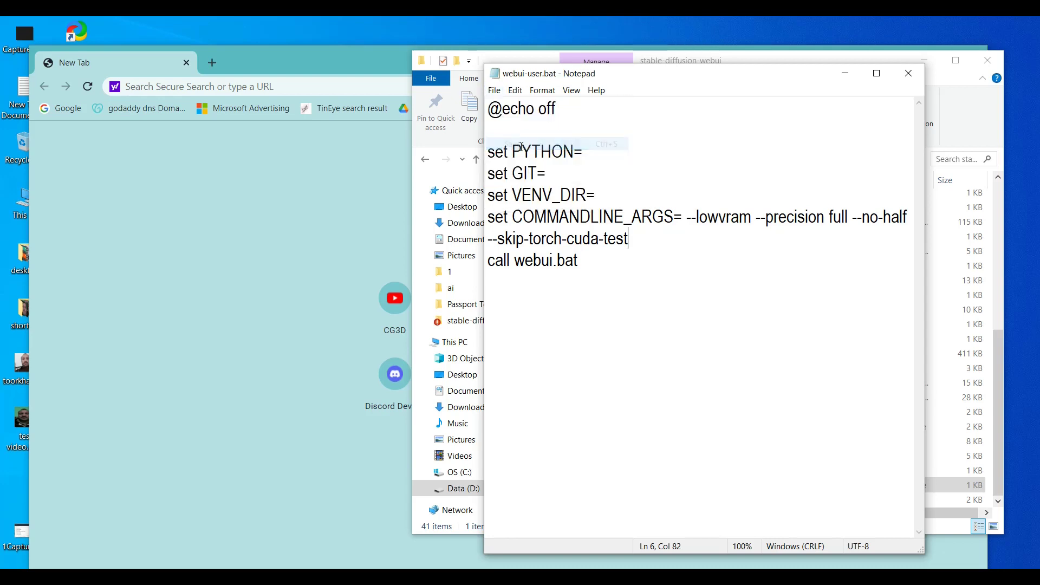
{"action": "left_click", "coordinate": [909, 79]}
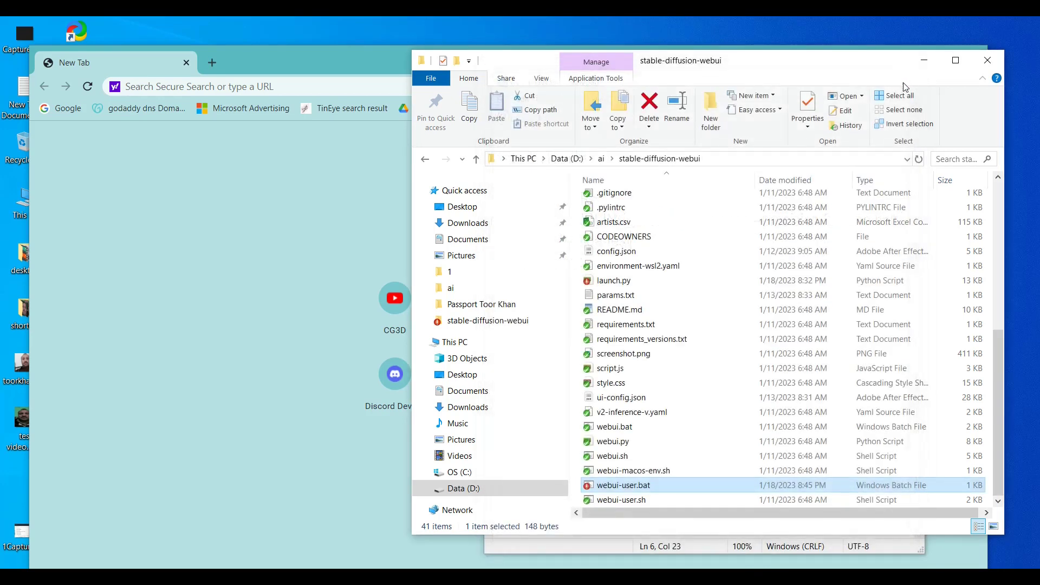
{"action": "double_click", "coordinate": [674, 486]}
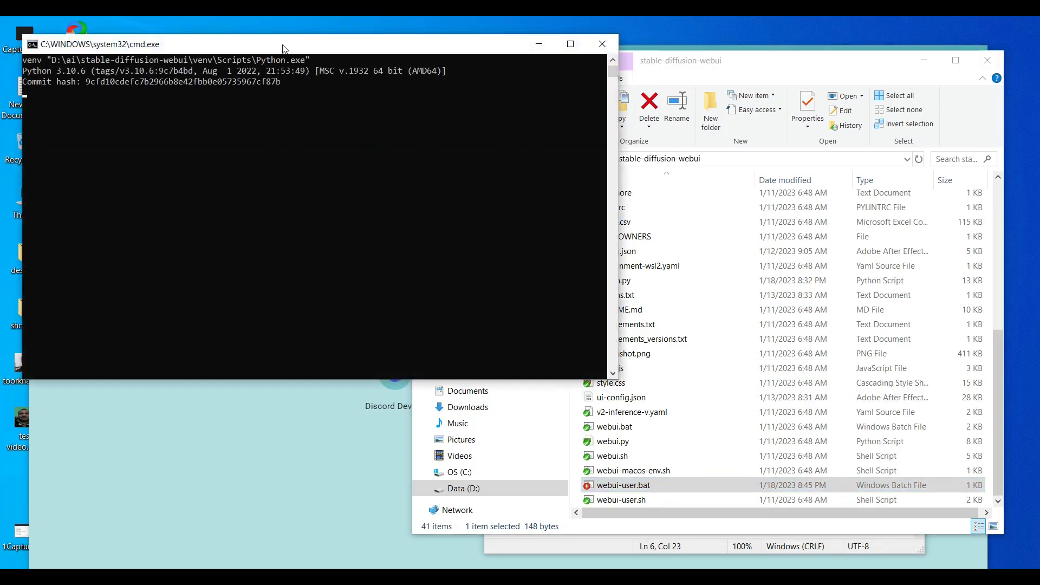
{"action": "left_click_drag", "start_coordinate": [281, 50], "coordinate": [331, 51]}
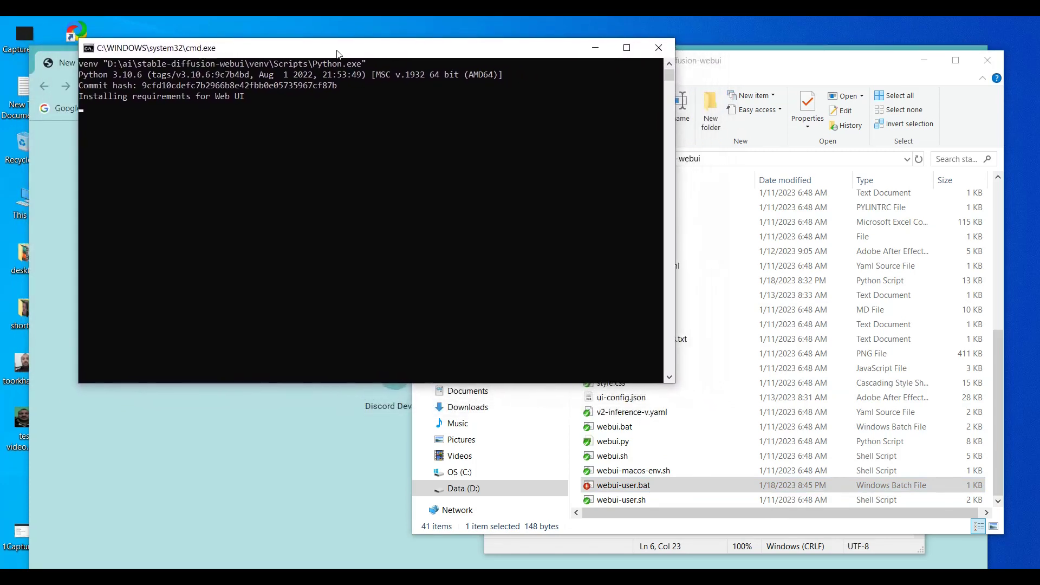
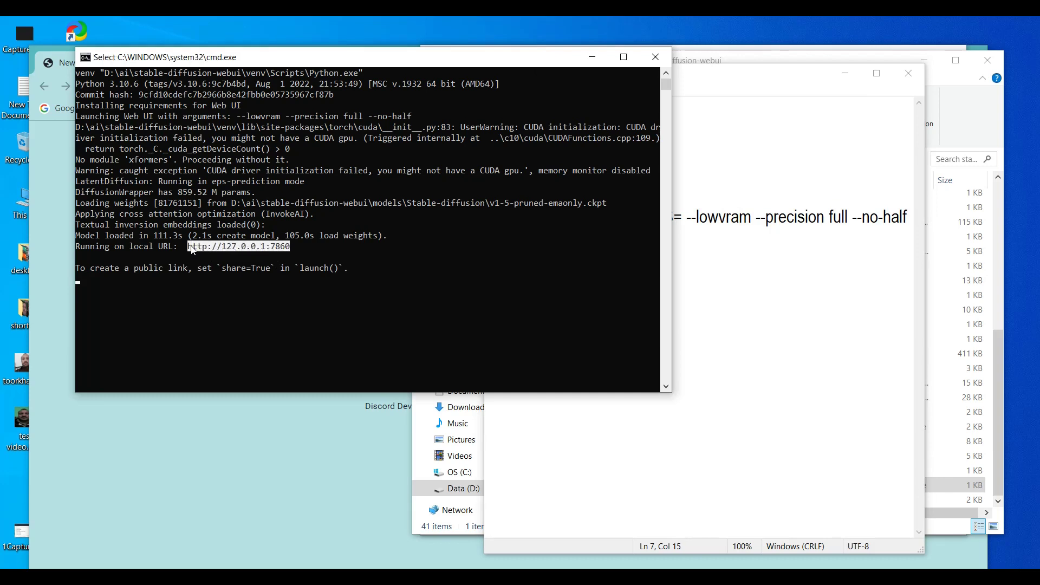
{"action": "right_click", "coordinate": [209, 245]}
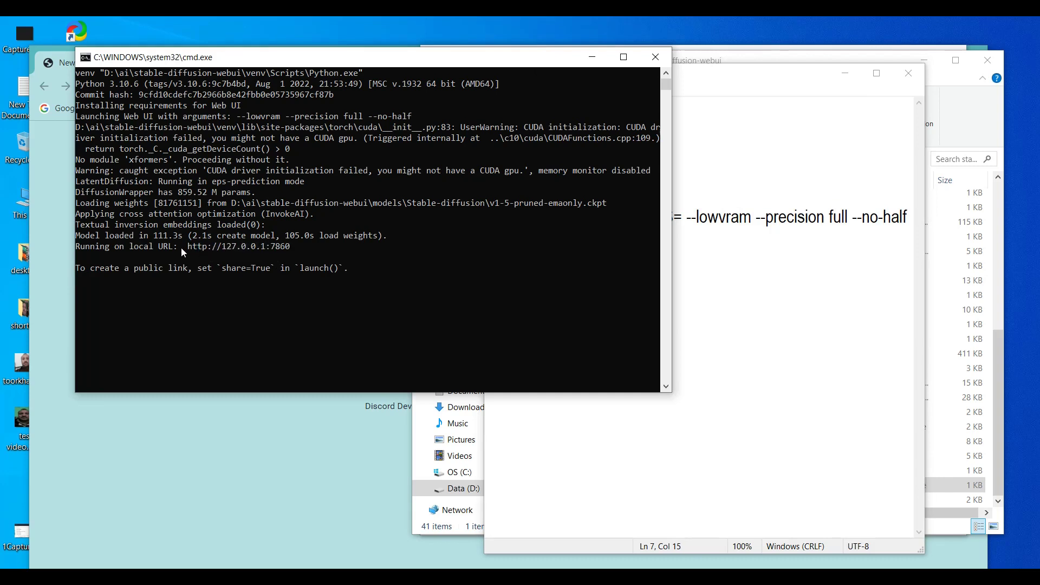
{"action": "left_click_drag", "start_coordinate": [186, 246], "coordinate": [288, 250]}
{"action": "key", "text": "ctrl+c"}
{"action": "right_click", "coordinate": [277, 249]}
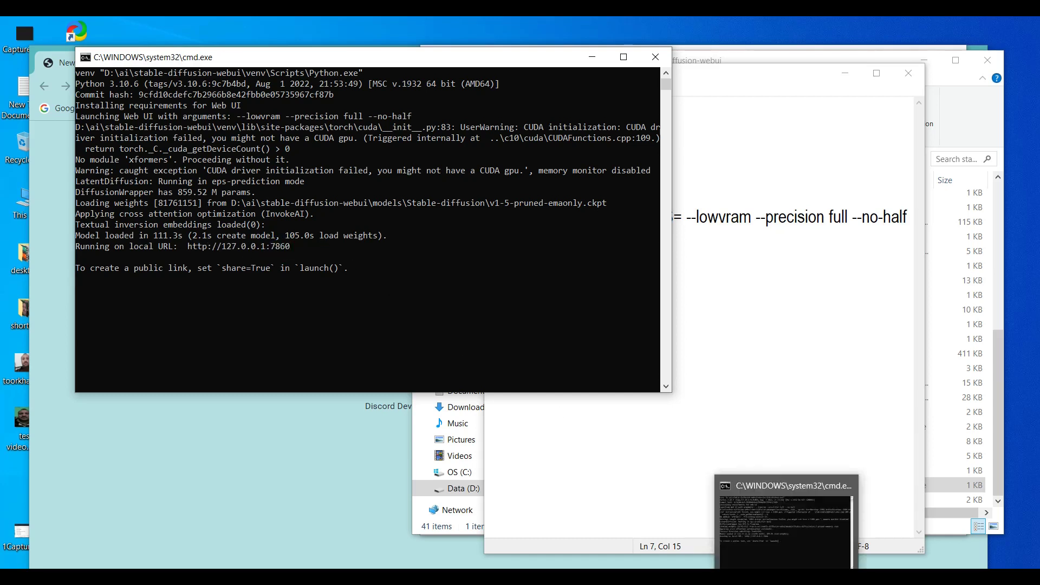
{"action": "left_click", "coordinate": [753, 577]}
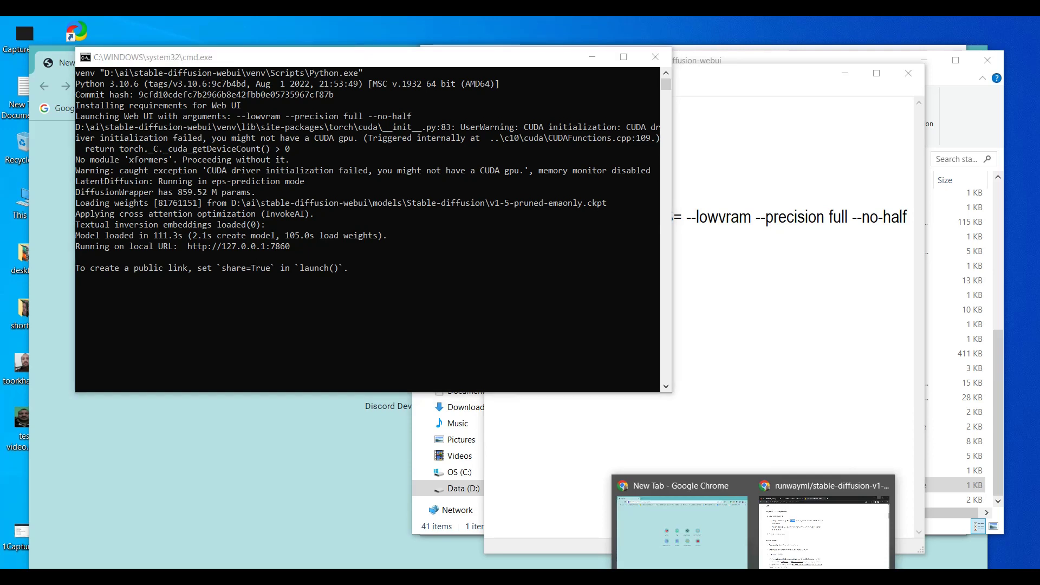
{"action": "left_click", "coordinate": [776, 543]}
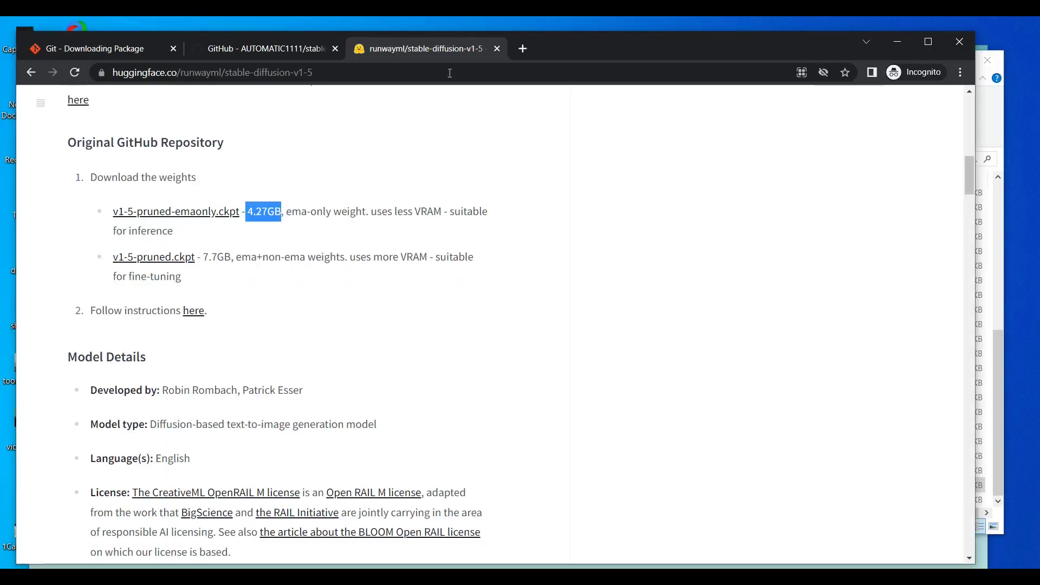
{"action": "left_click", "coordinate": [523, 48]}
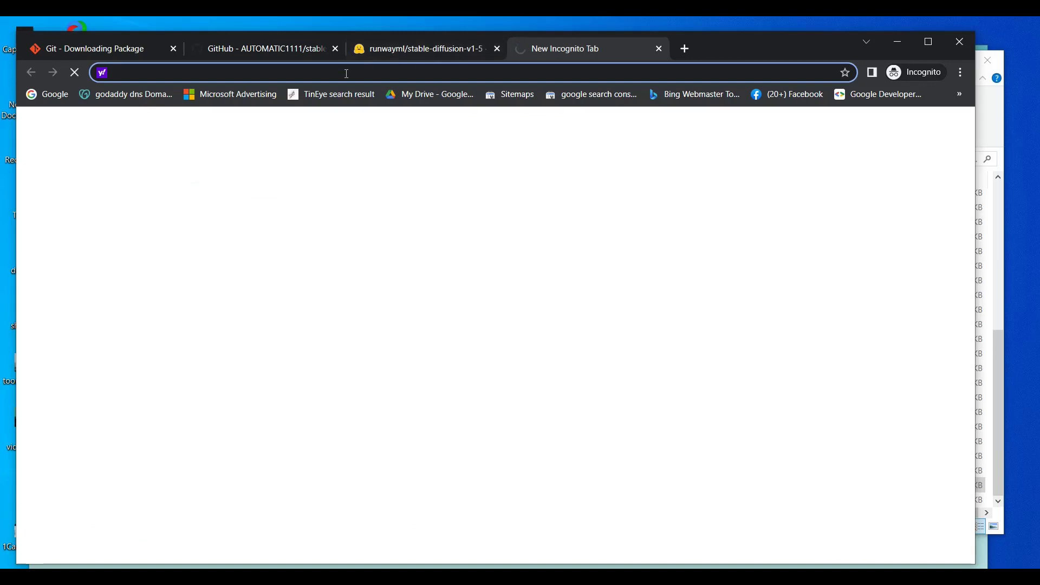
{"action": "right_click", "coordinate": [282, 66]}
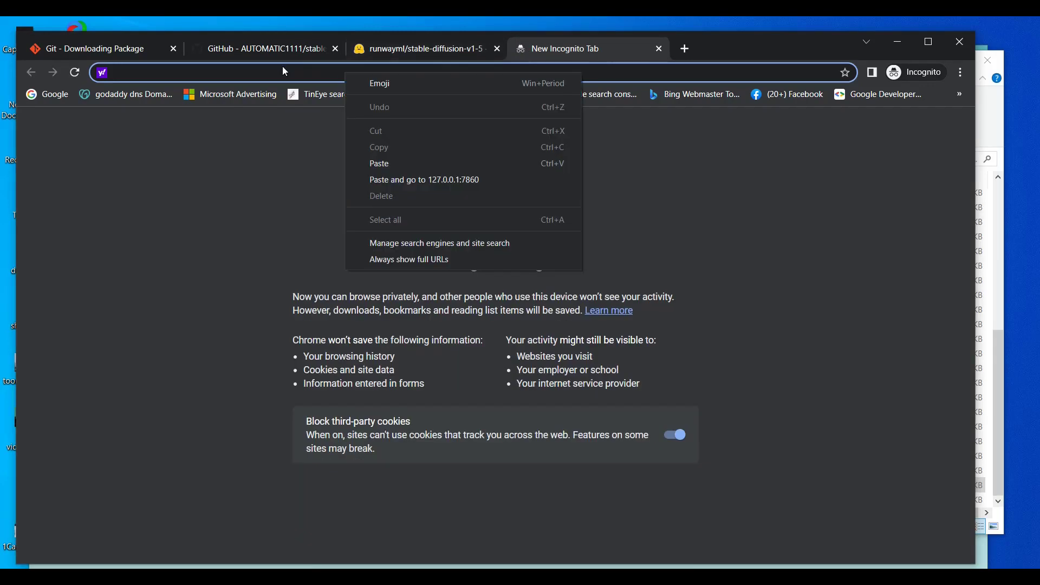
{"action": "left_click", "coordinate": [277, 68]}
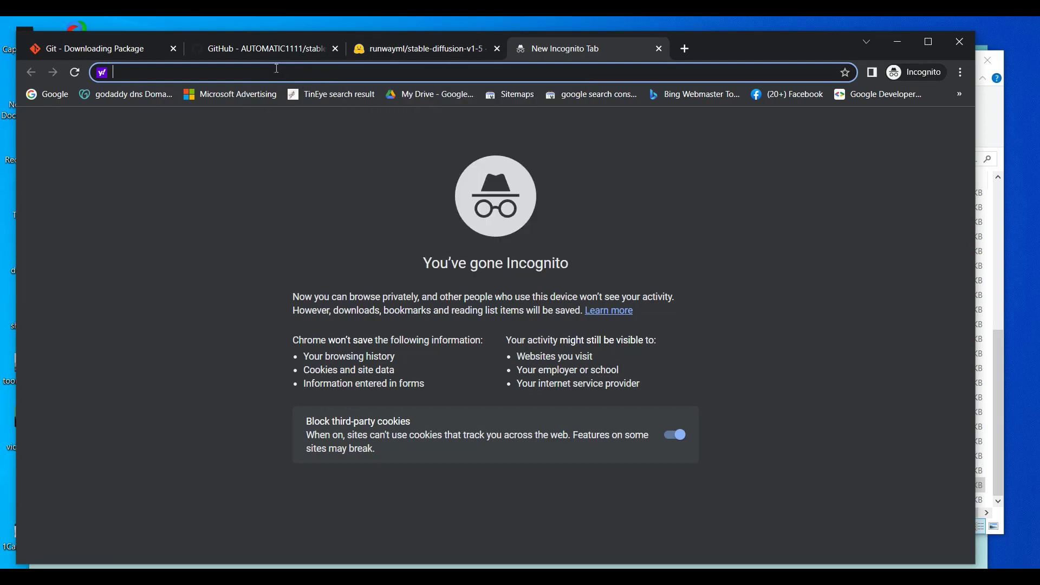
{"action": "key", "text": "ctrl+v"}
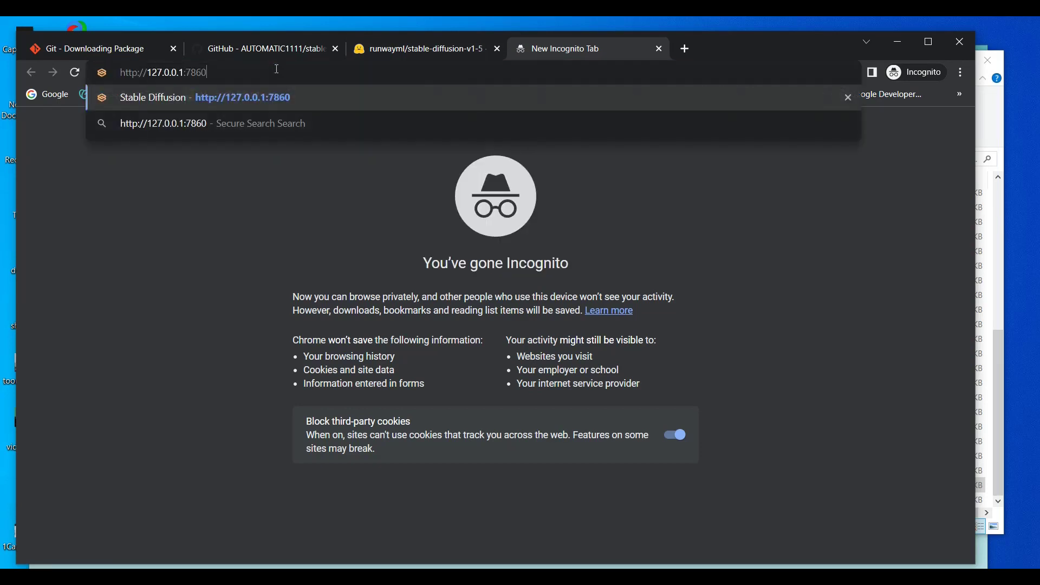
{"action": "key", "text": "Return"}
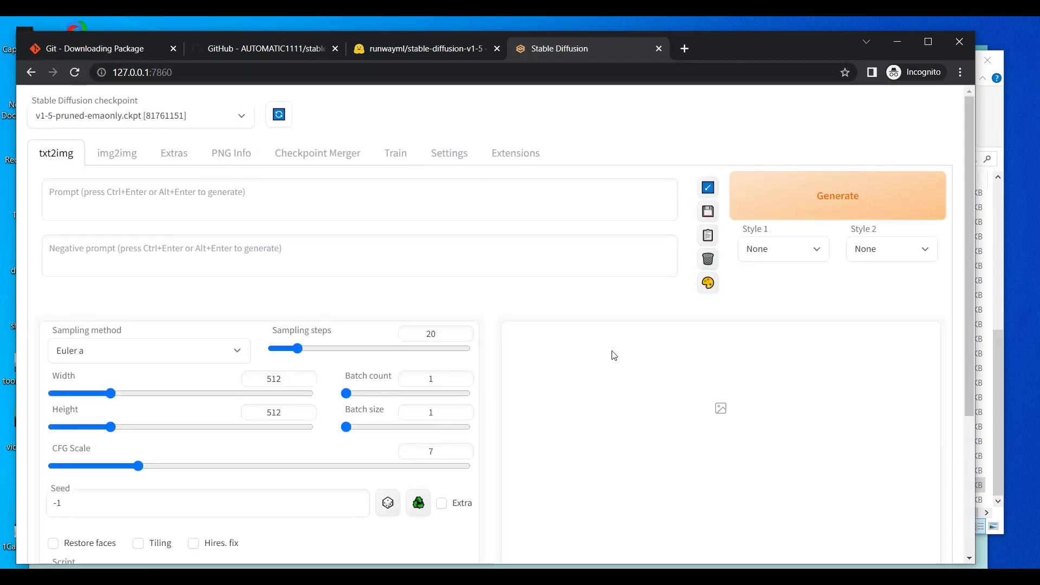
Enter the txt2img prompt "cute, bird, realistic" and start generating the image.
{"action": "left_click", "coordinate": [71, 201]}
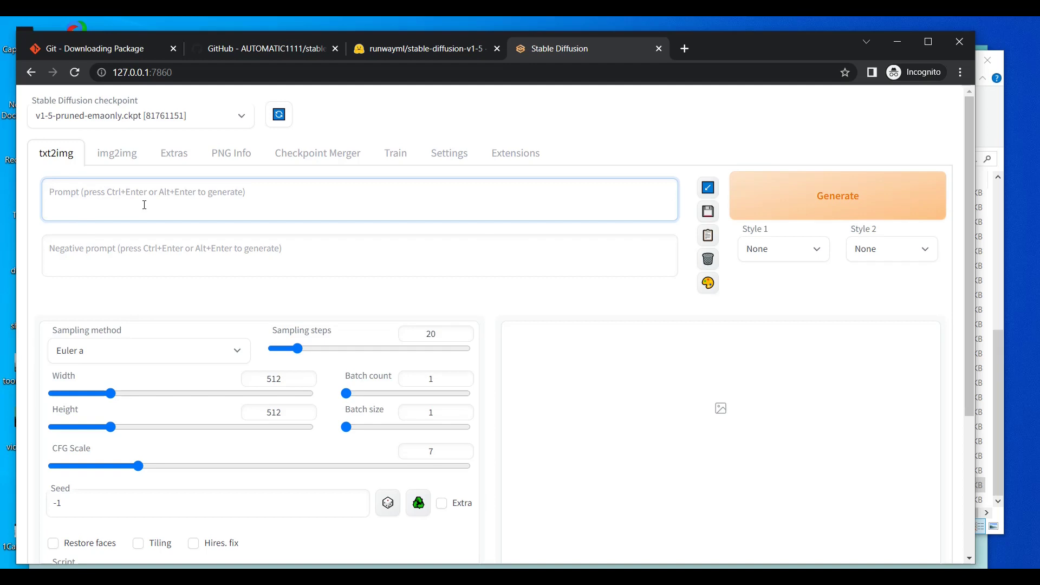
{"action": "type", "text": "cute"}
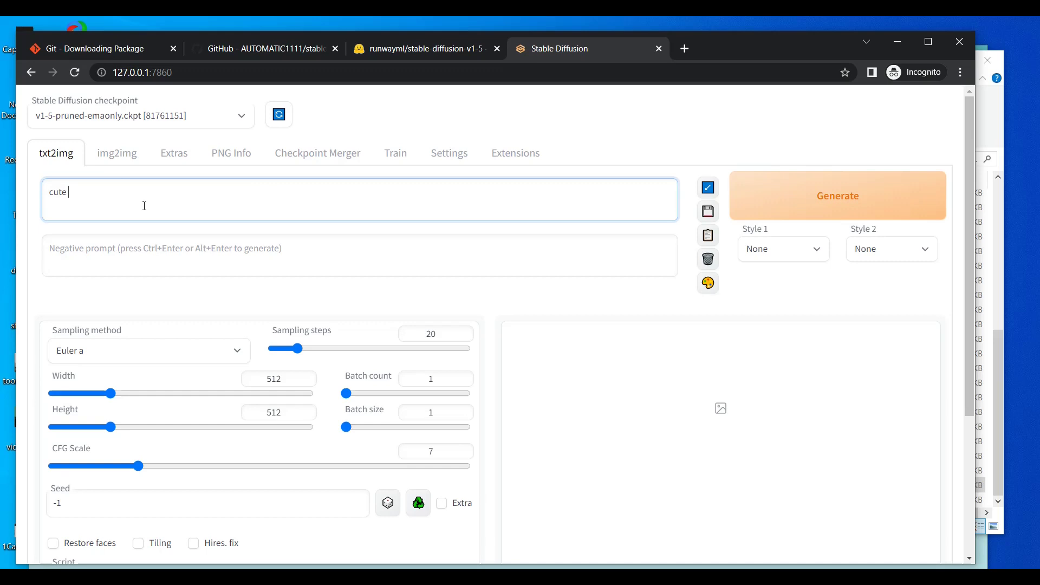
{"action": "type", "text": " bi"}
{"action": "type", "text": "rd"}
{"action": "type", "text": " re"}
{"action": "type", "text": ","}
{"action": "left_click", "coordinate": [87, 192]}
{"action": "type", "text": ", realistic"}
{"action": "left_click", "coordinate": [804, 212]}
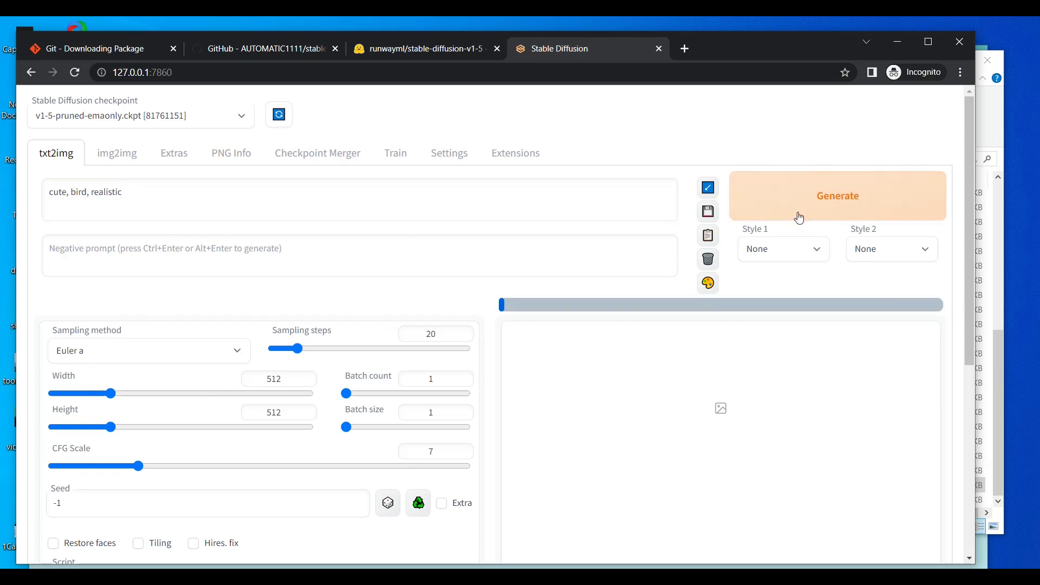